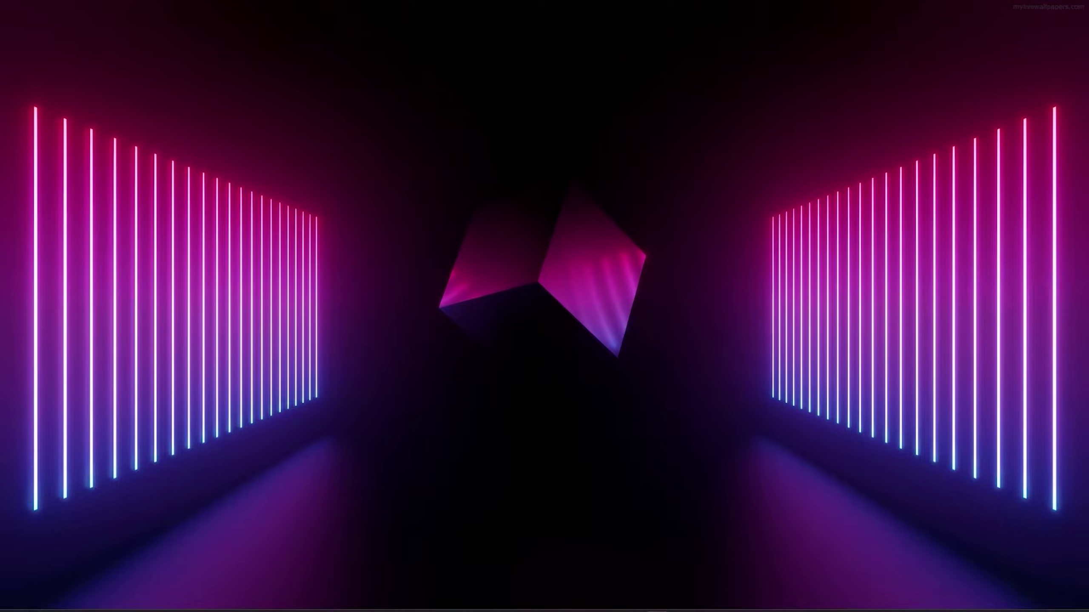
# Step: Open the properties of the connected Wi-Fi network from the list of available networks
pyautogui.moveTo(507, 599)
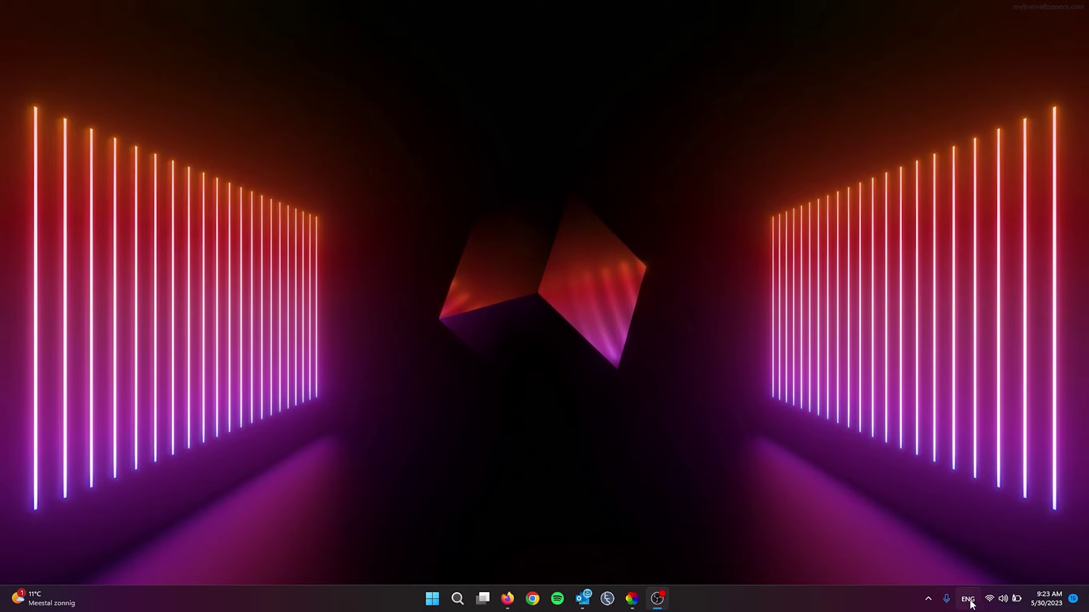
pyautogui.moveTo(990, 602)
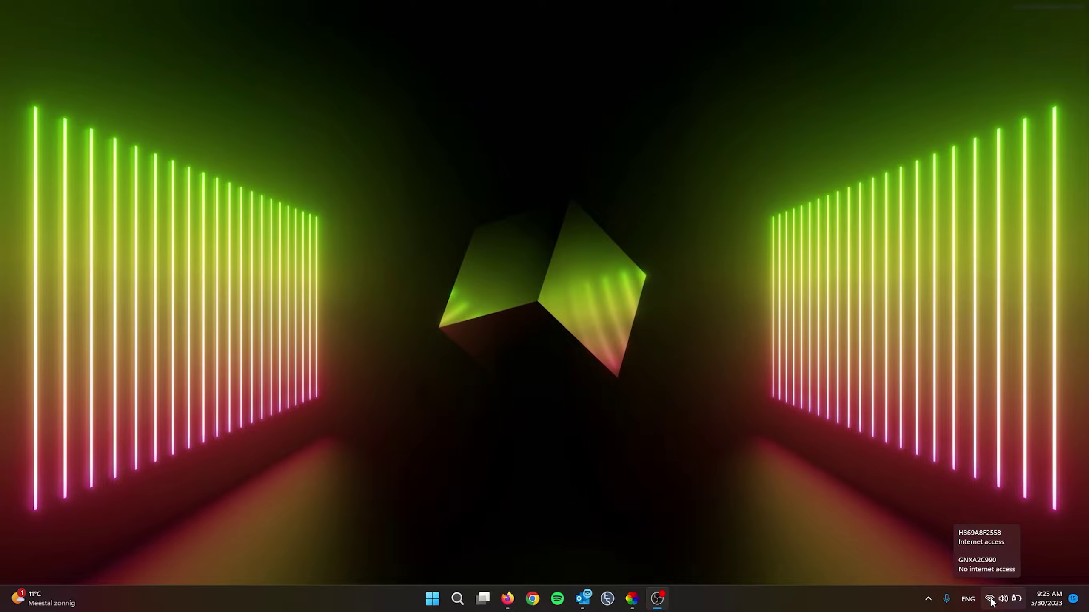
pyautogui.click(990, 601)
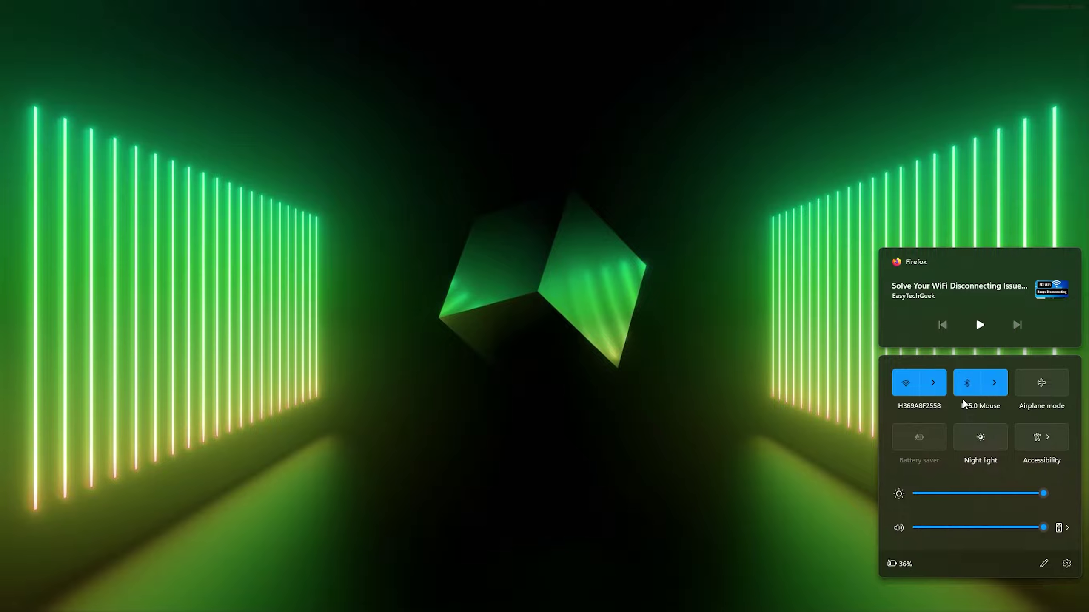
pyautogui.click(934, 384)
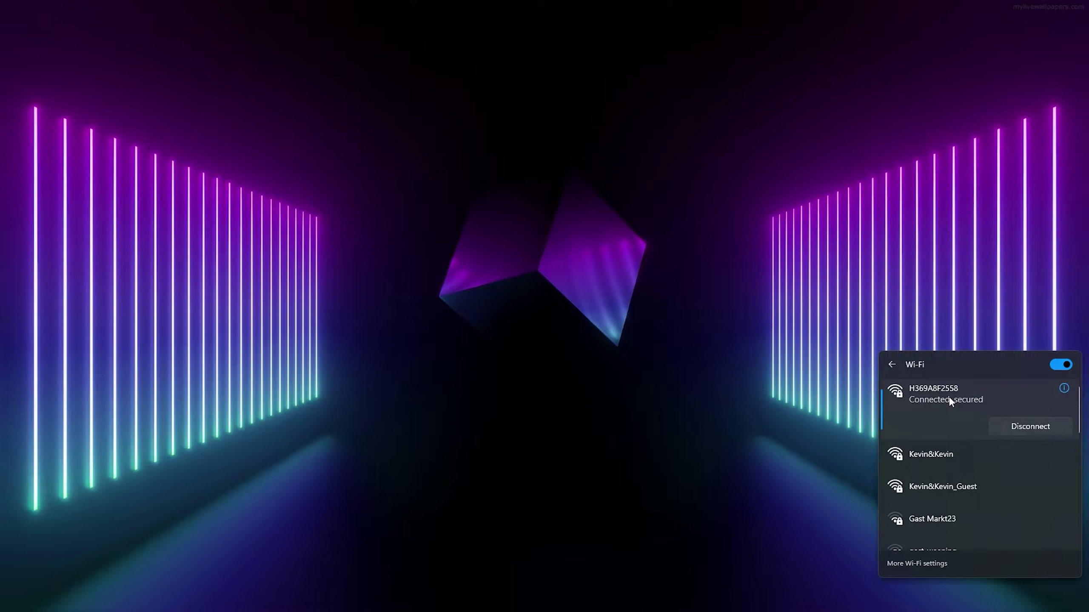
pyautogui.rightClick(923, 390)
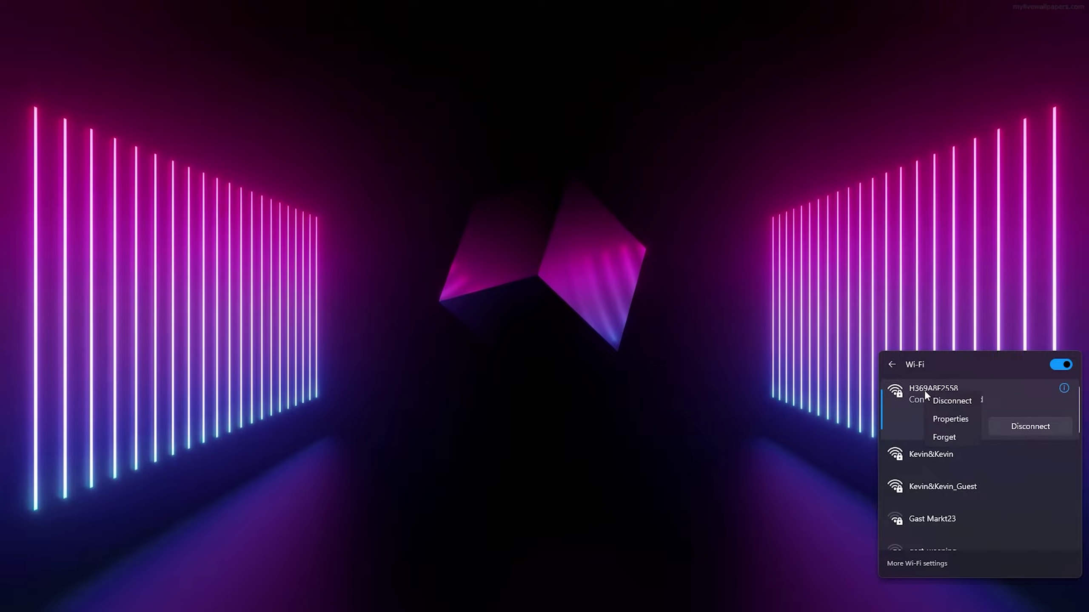
pyautogui.click(940, 420)
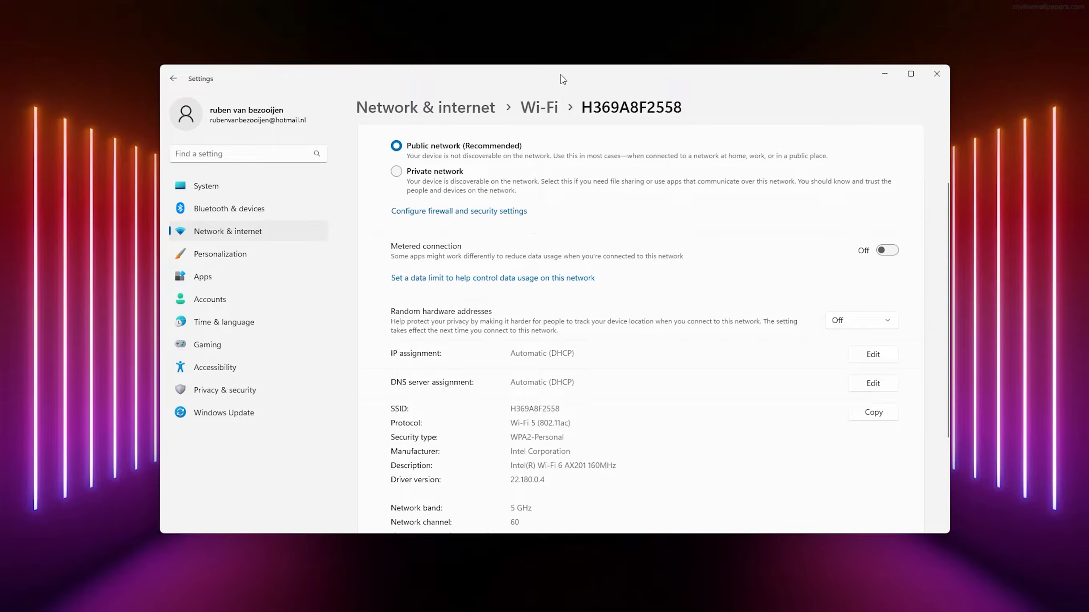
# Step: Set the connected Wi-Fi network's profile type to Private network
pyautogui.scroll(2, 683, 287)
pyautogui.scroll(1, 622, 218)
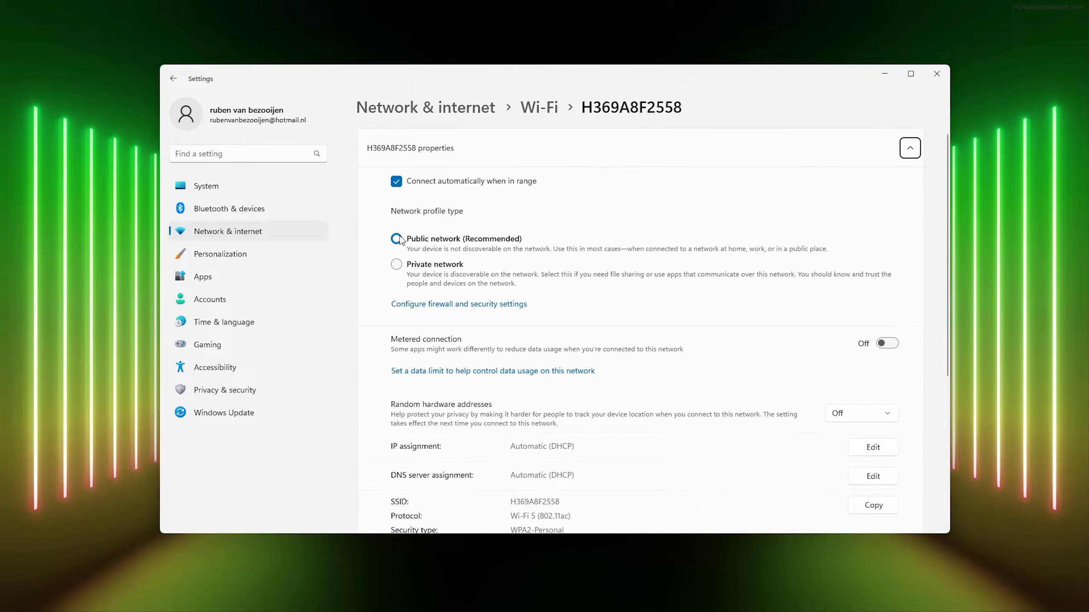
pyautogui.click(397, 265)
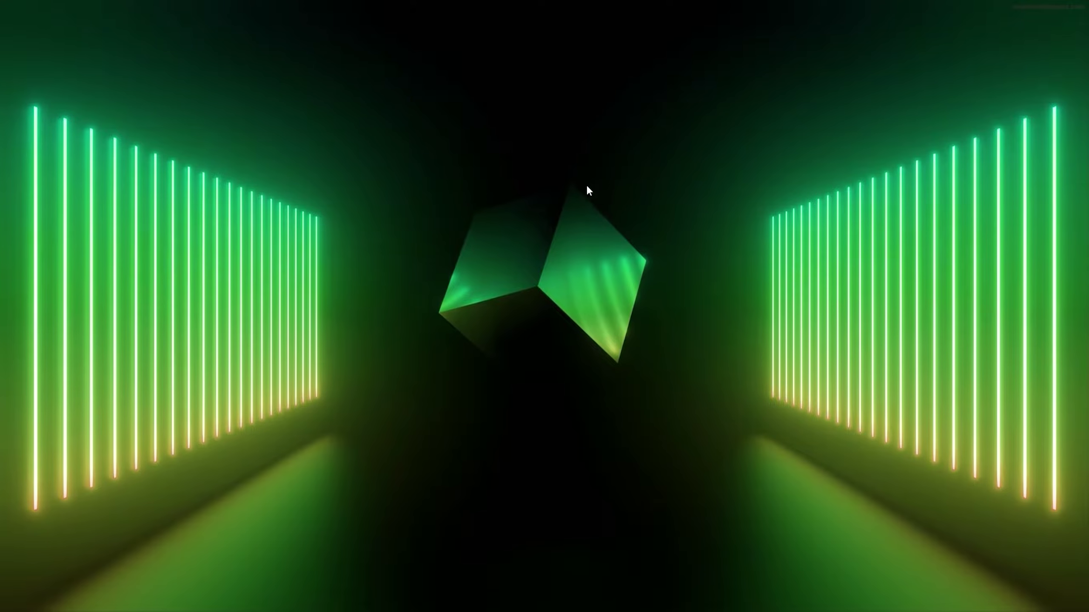
# Step: Open Device Manager and move its window closer to the middle of the desktop
pyautogui.moveTo(442, 609)
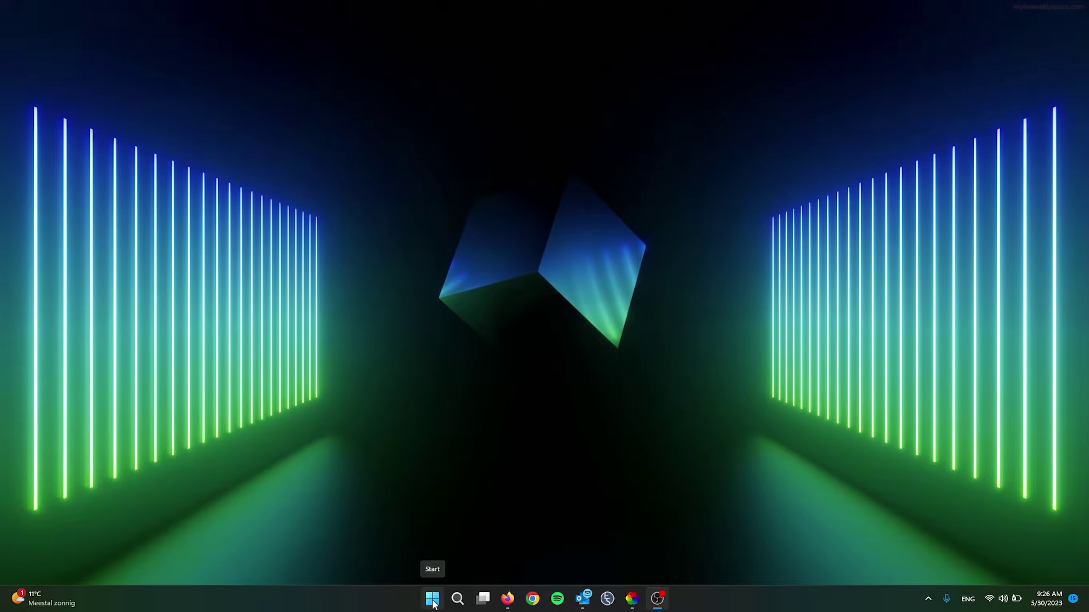
pyautogui.rightClick(432, 599)
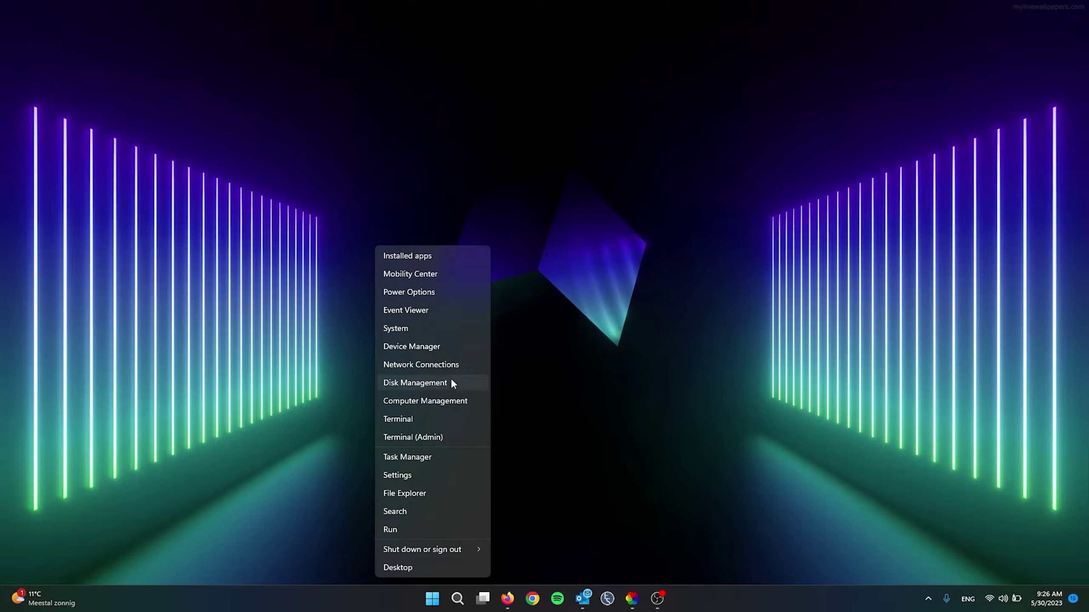
pyautogui.click(435, 349)
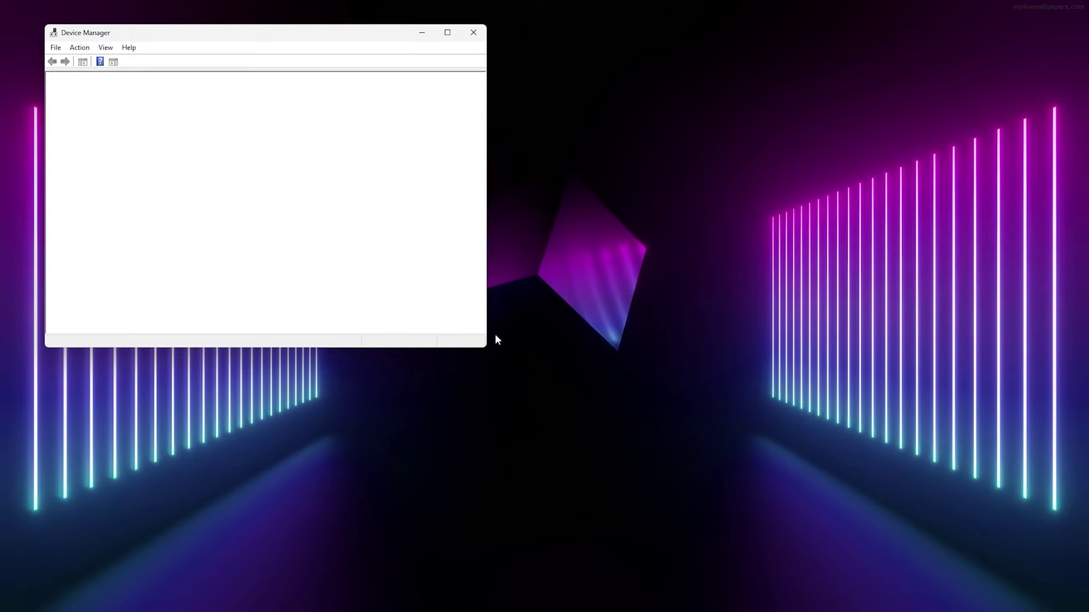
pyautogui.moveTo(308, 42); pyautogui.dragTo(457, 54)
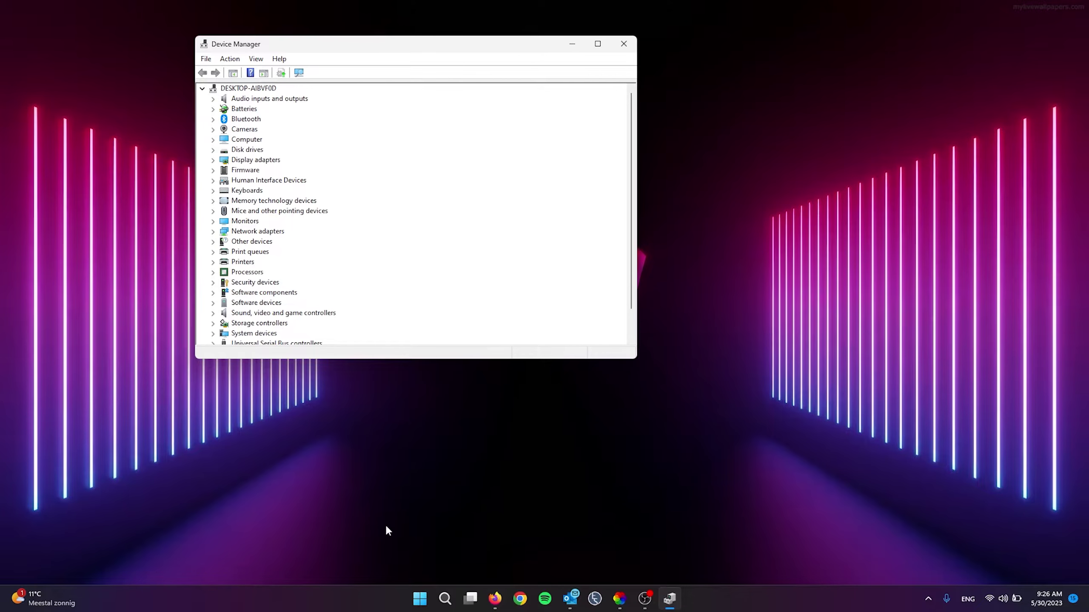
# Step: Launch Device Manager by running devmgmt.msc, close the older Device Manager window and center the new one
pyautogui.rightClick(418, 603)
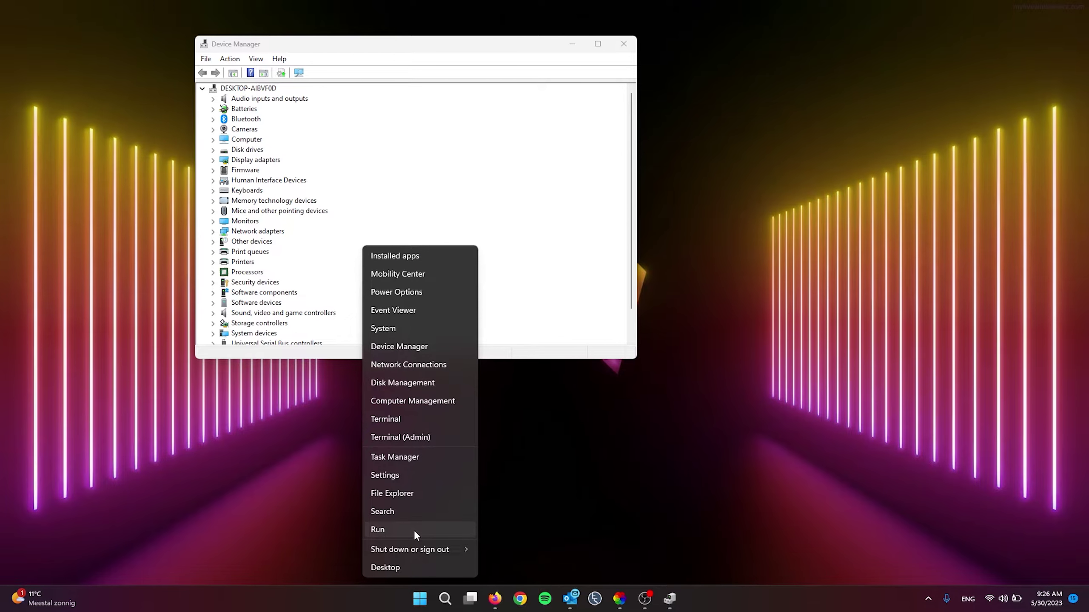
pyautogui.click(414, 530)
pyautogui.moveTo(110, 501); pyautogui.dragTo(601, 308)
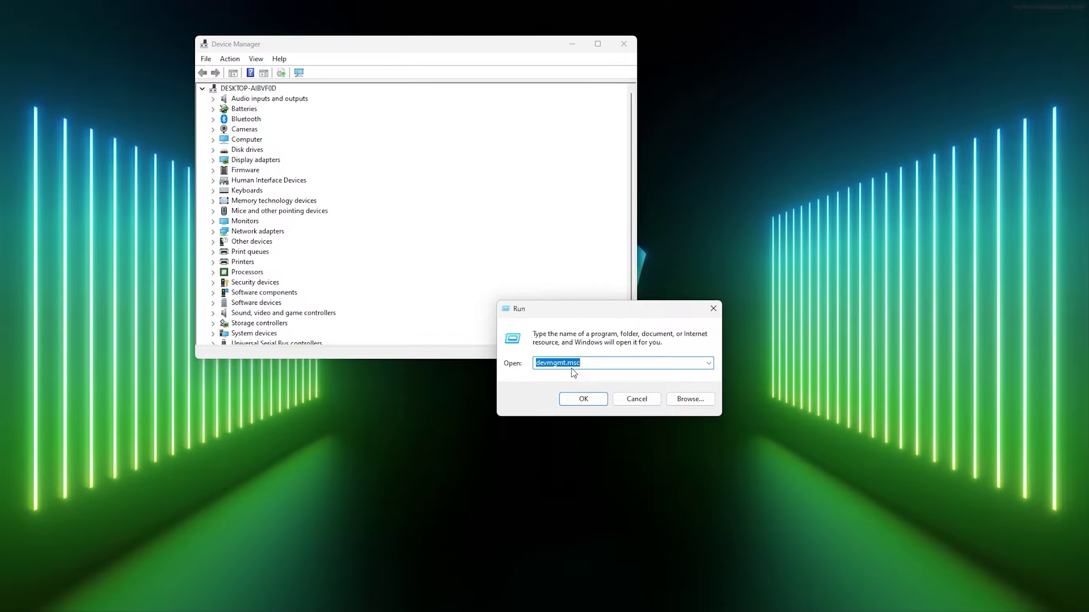
pyautogui.click(580, 400)
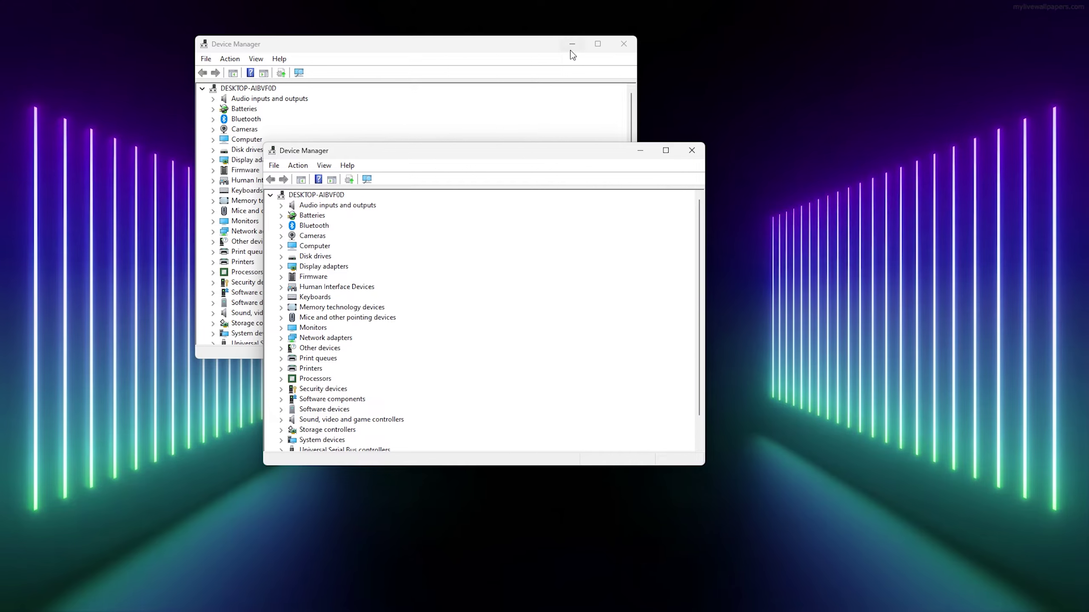
pyautogui.click(619, 44)
pyautogui.moveTo(482, 160); pyautogui.dragTo(547, 187)
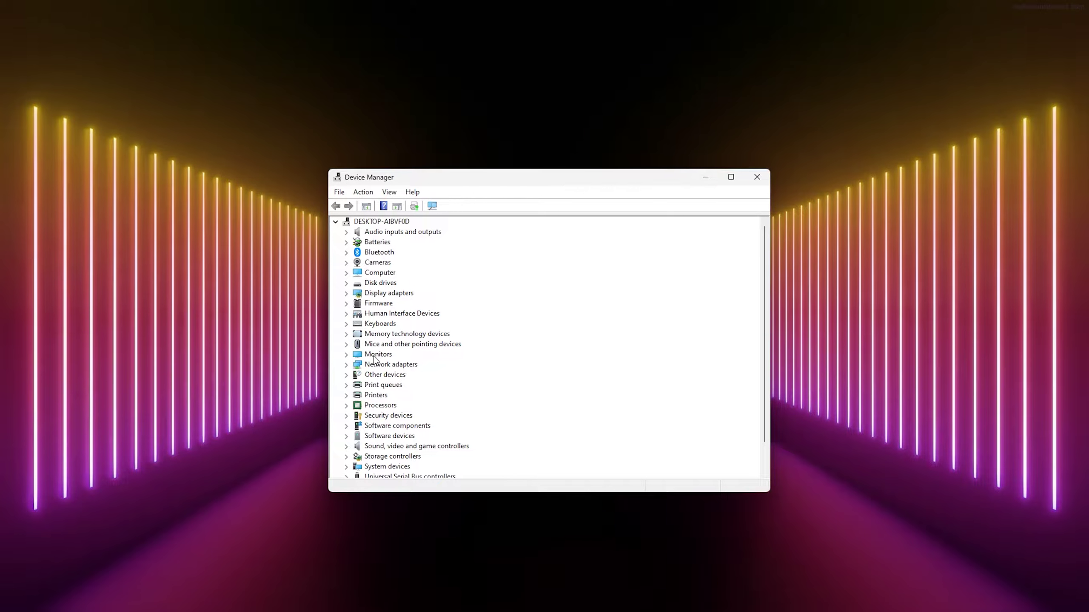
# Step: Expand the network adapters and open the properties of the Intel(R) Wi-Fi 6 AX201 160MHz adapter
pyautogui.click(347, 365)
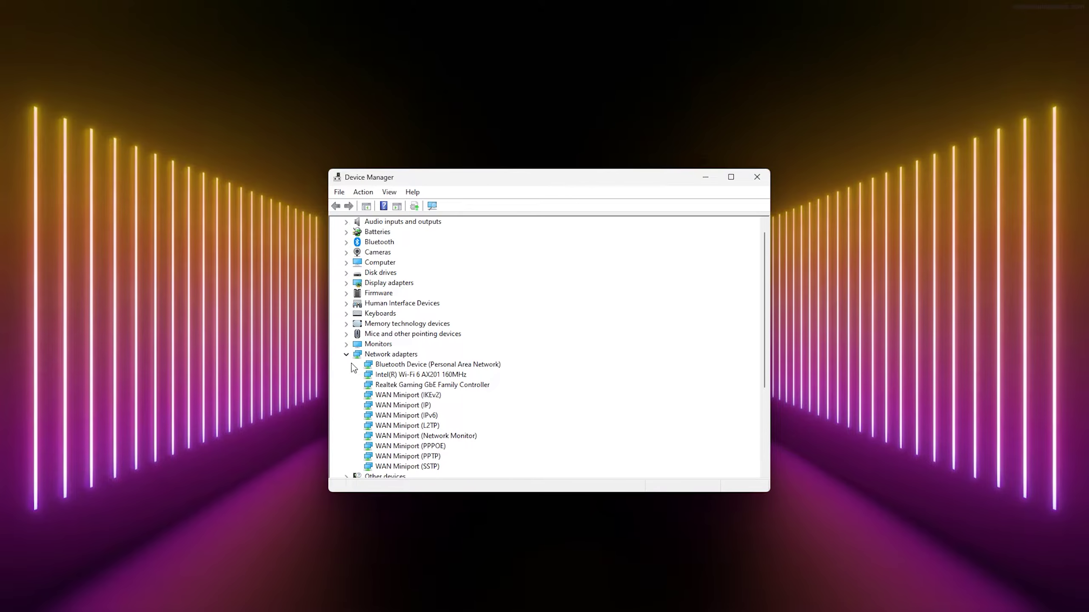
pyautogui.scroll(-1, 353, 367)
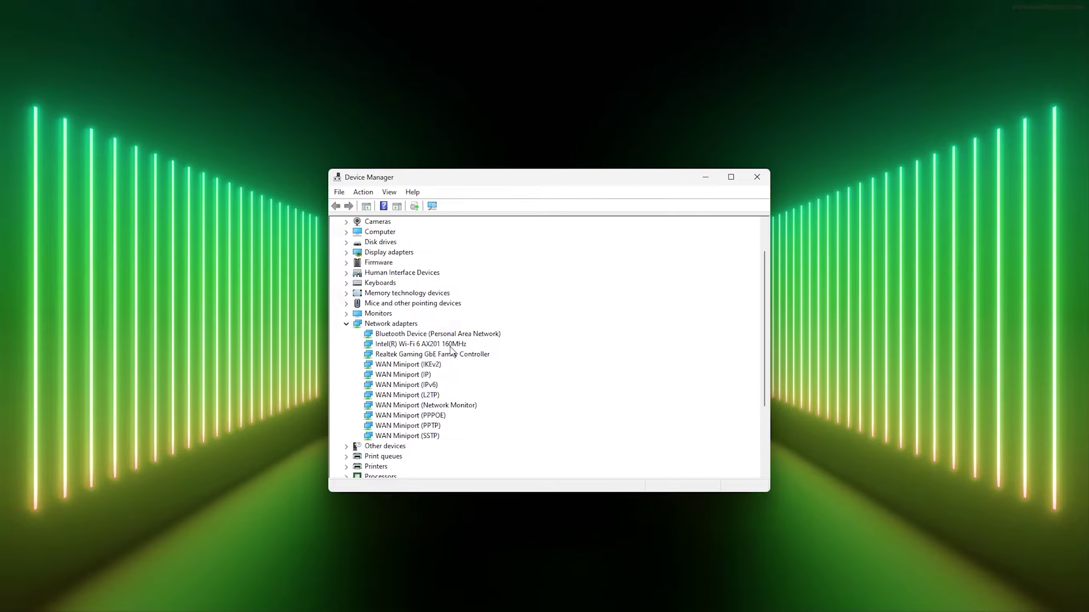
pyautogui.rightClick(386, 347)
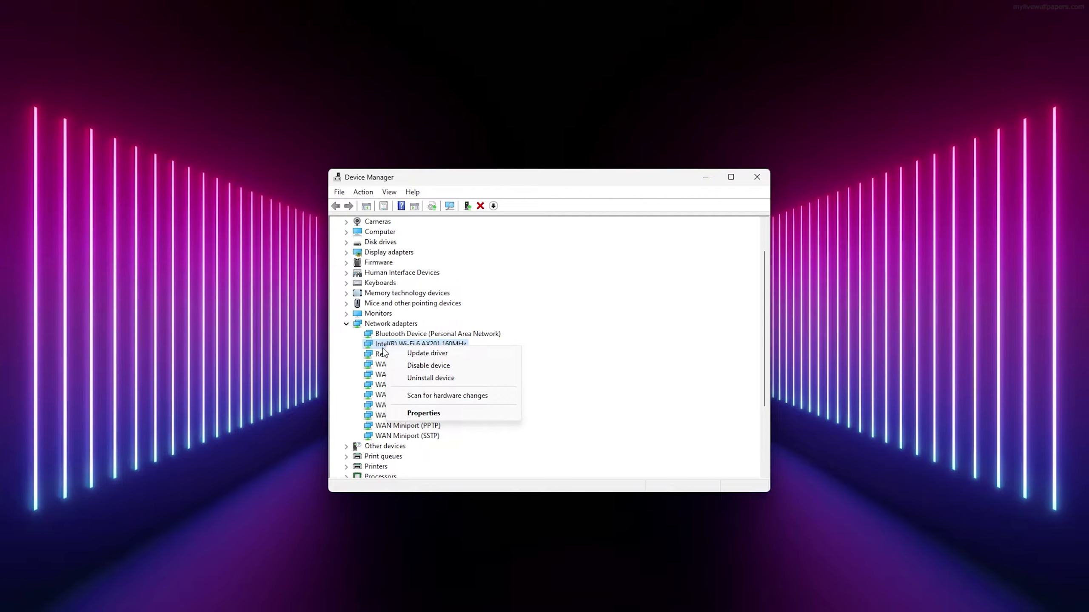
pyautogui.click(415, 413)
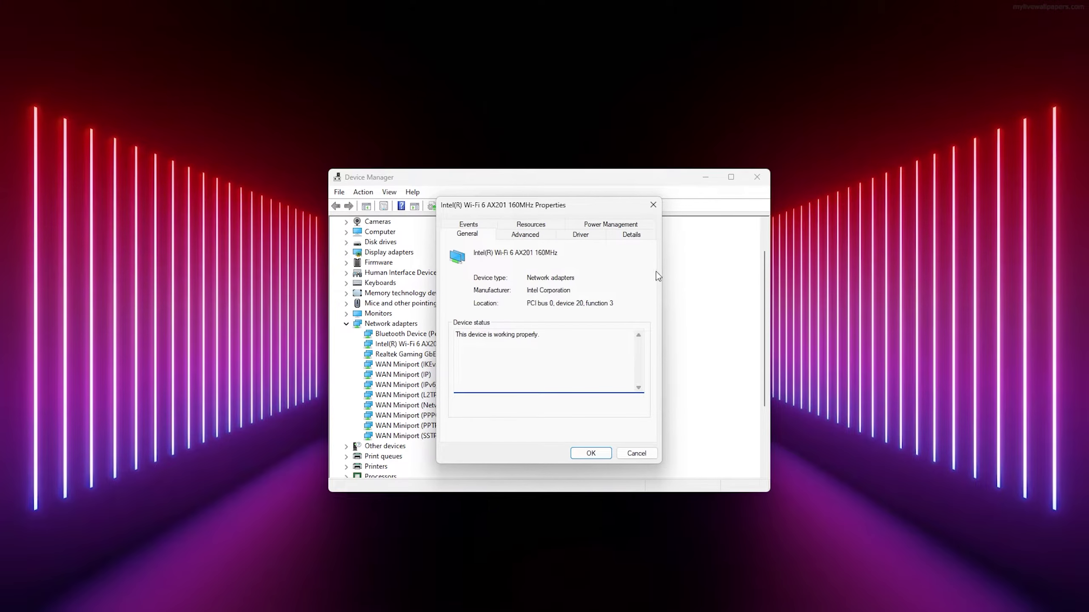
pyautogui.moveTo(530, 210); pyautogui.dragTo(512, 220)
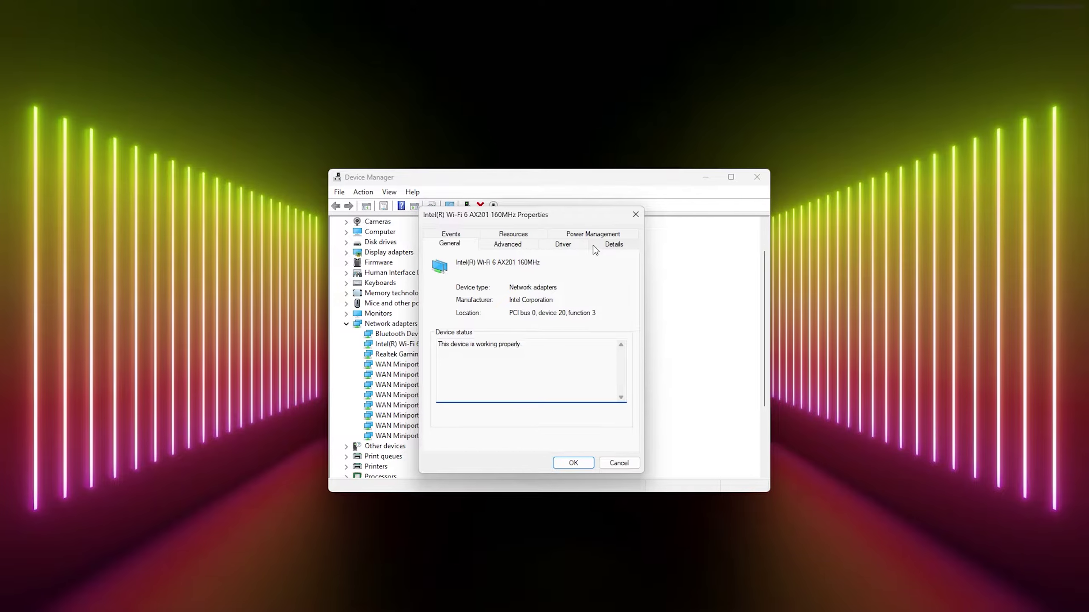
# Step: Disable allowing the computer to turn off the Wi-Fi adapter to save power, apply it and return to the desktop
pyautogui.click(597, 235)
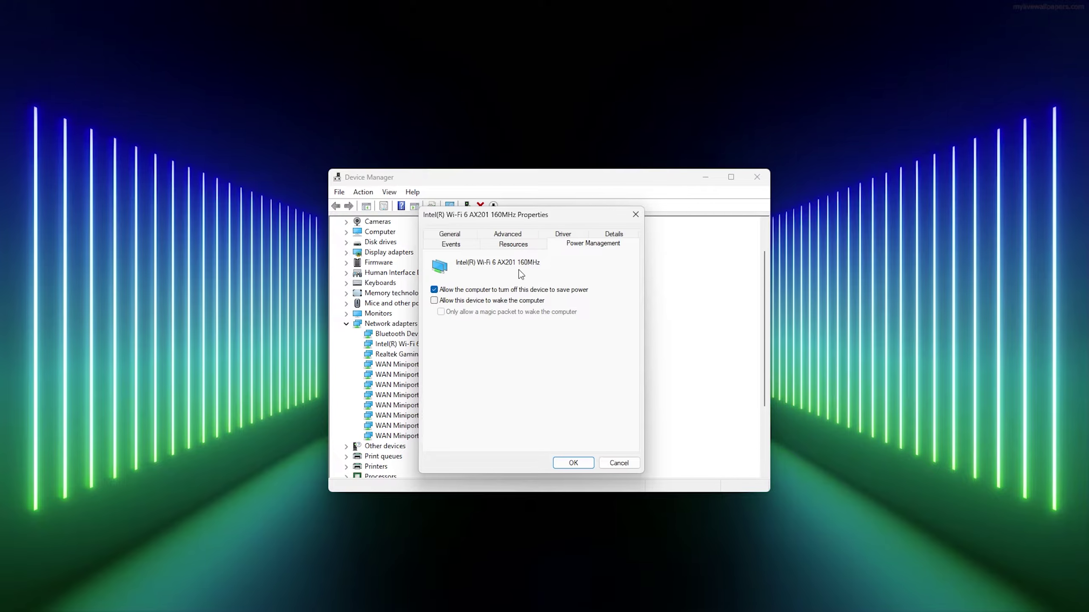
pyautogui.click(433, 290)
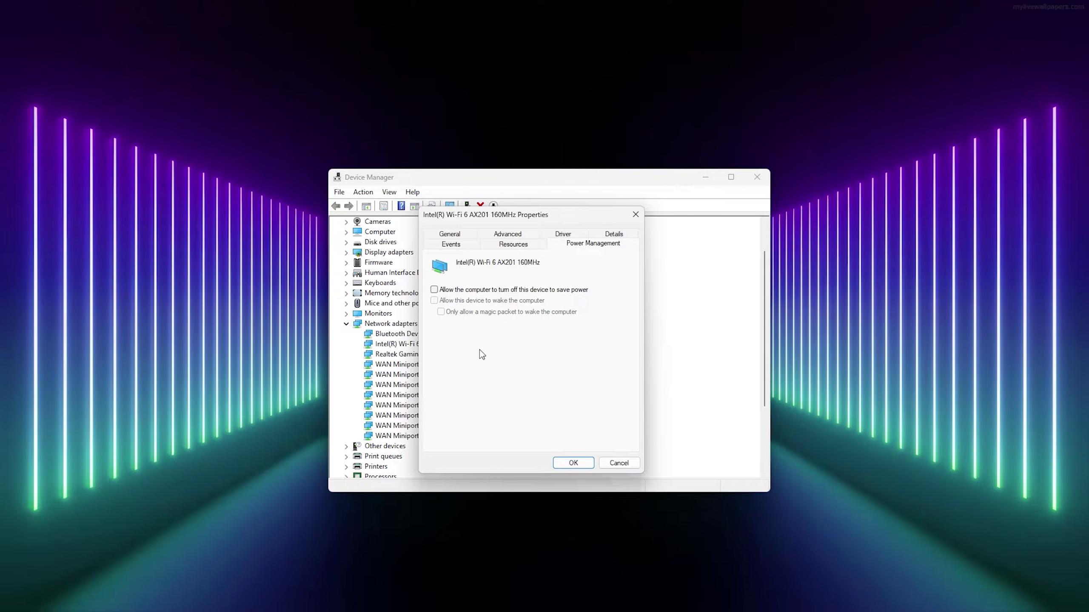
pyautogui.click(574, 463)
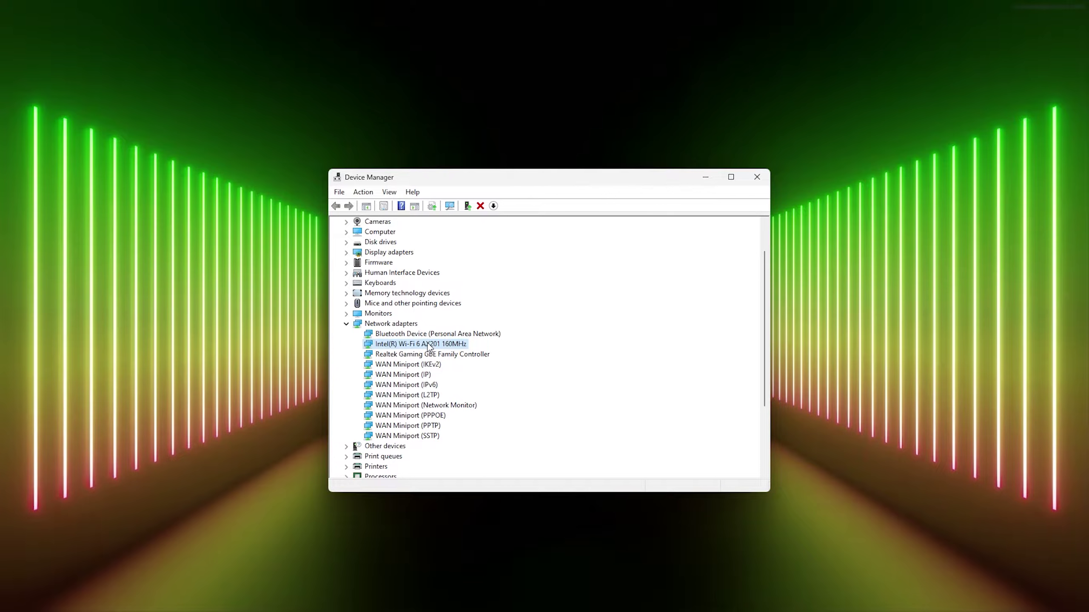
pyautogui.press('super+d')
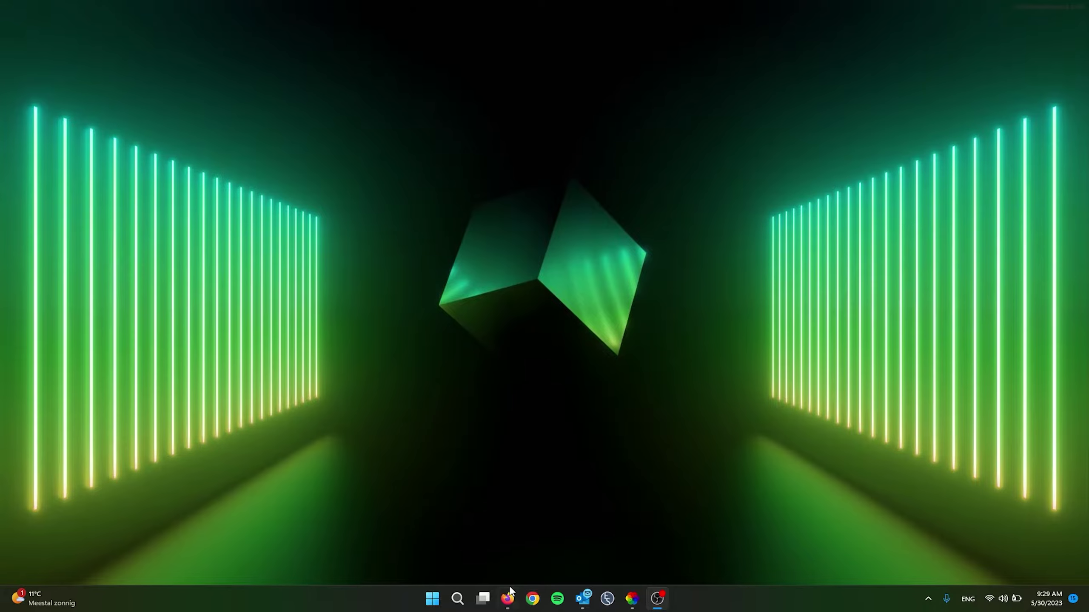
# Step: Search Windows for "power plan" and open the Edit power plan settings
pyautogui.click(457, 600)
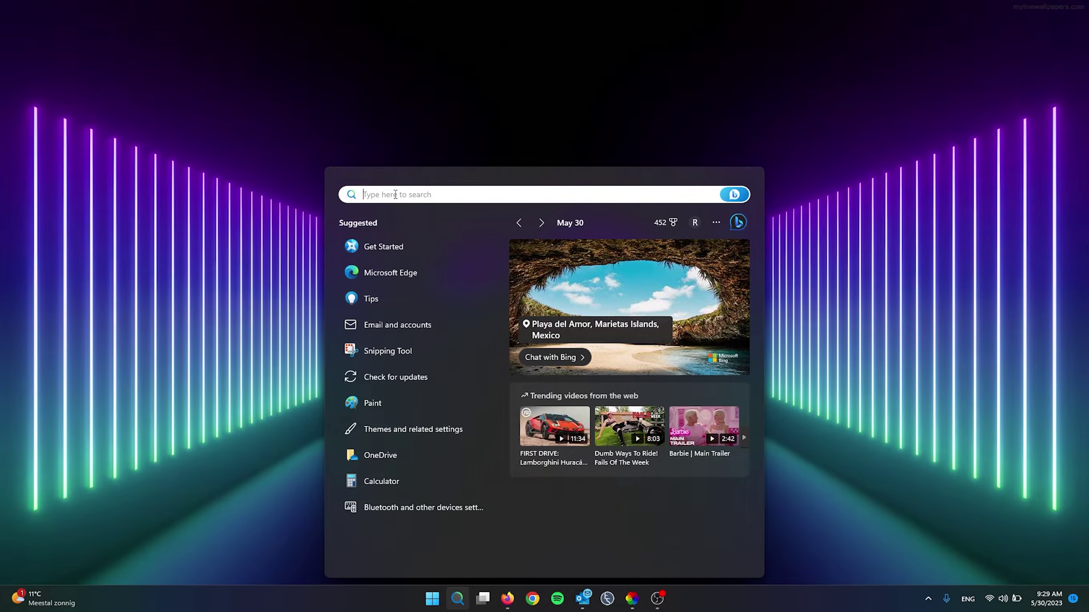
pyautogui.write('power')
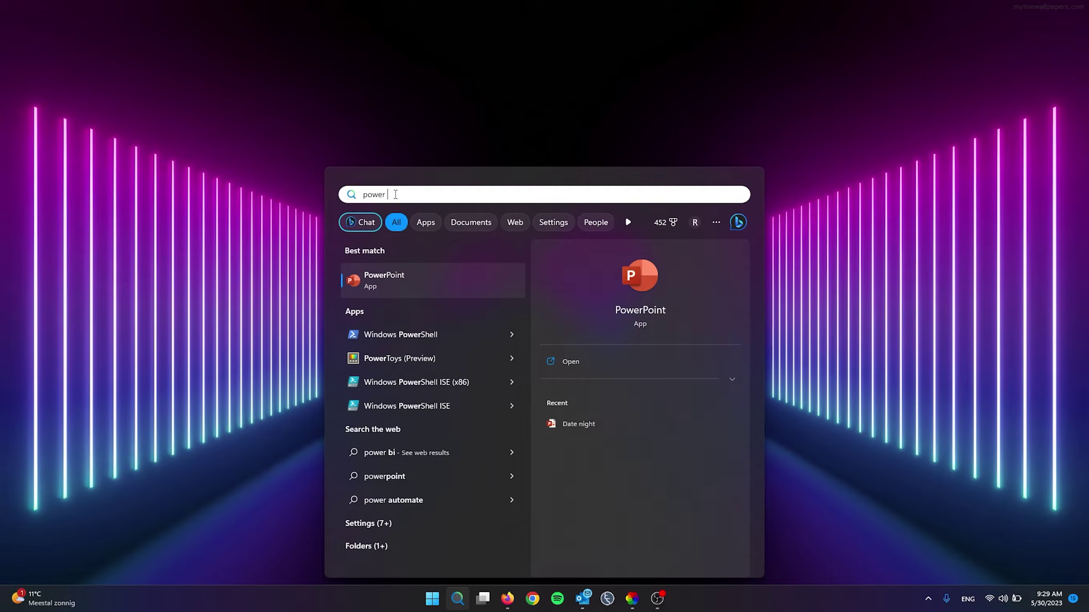
pyautogui.write(' plan')
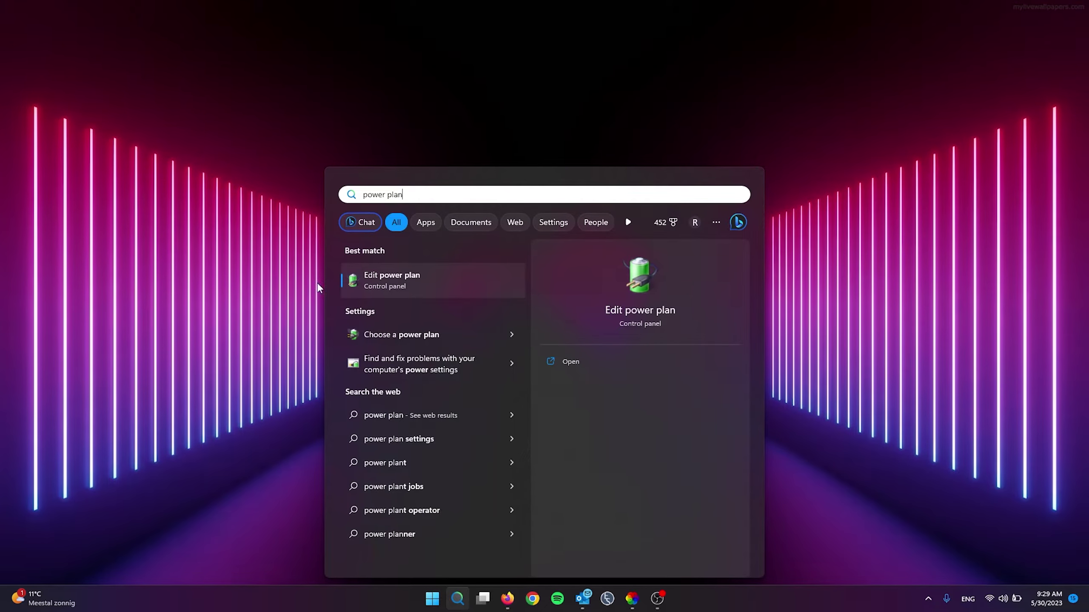
pyautogui.click(401, 284)
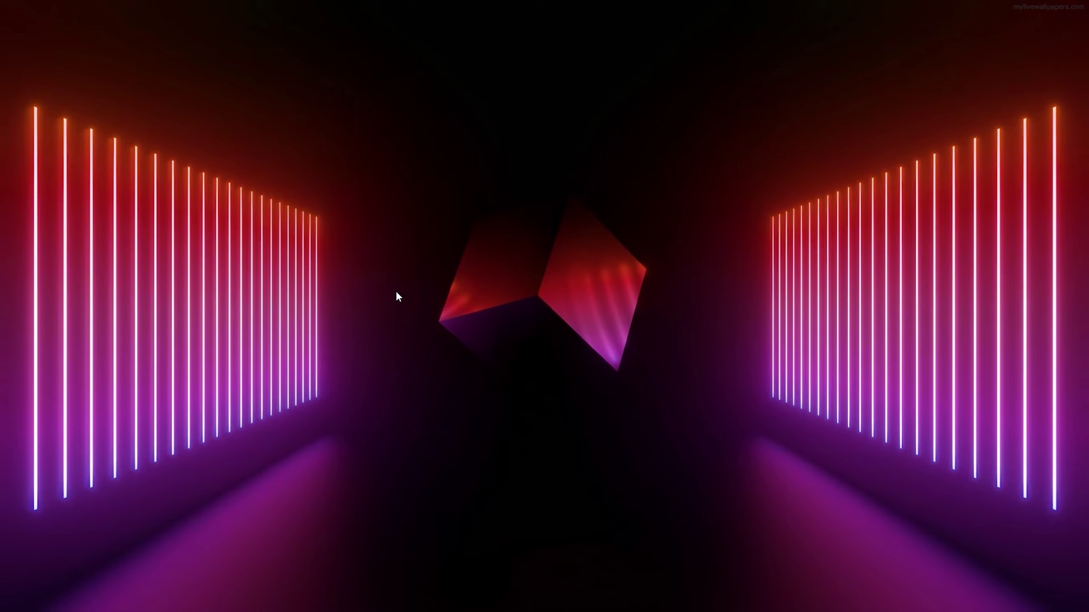
pyautogui.moveTo(497, 150); pyautogui.dragTo(494, 162)
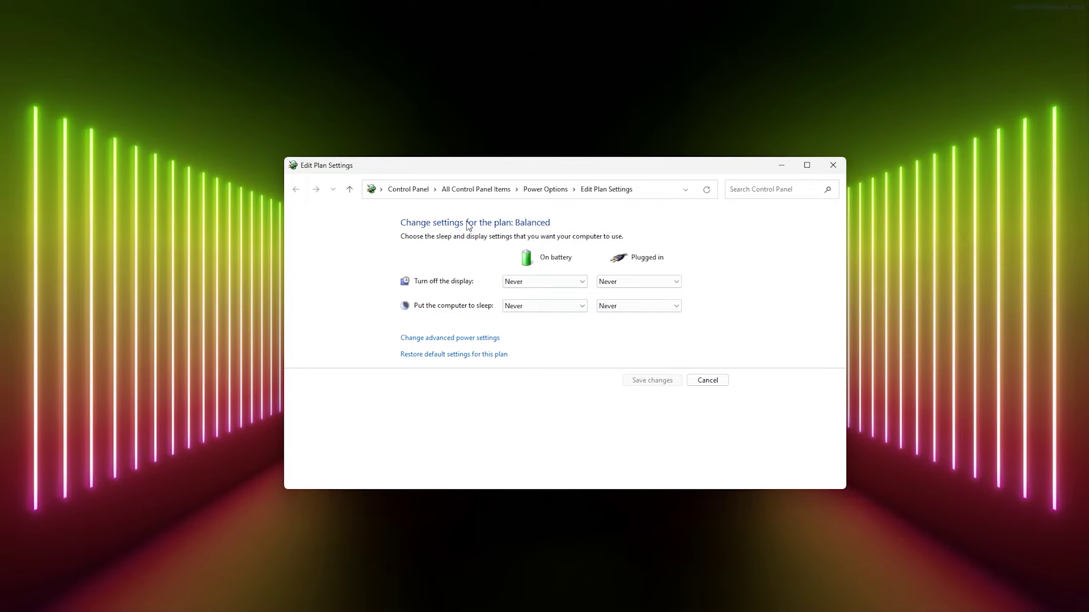
# Step: Open the Balanced plan's advanced power settings and expand the power saving mode under Wireless Adapter Settings
pyautogui.click(459, 339)
pyautogui.moveTo(202, 131); pyautogui.dragTo(552, 211)
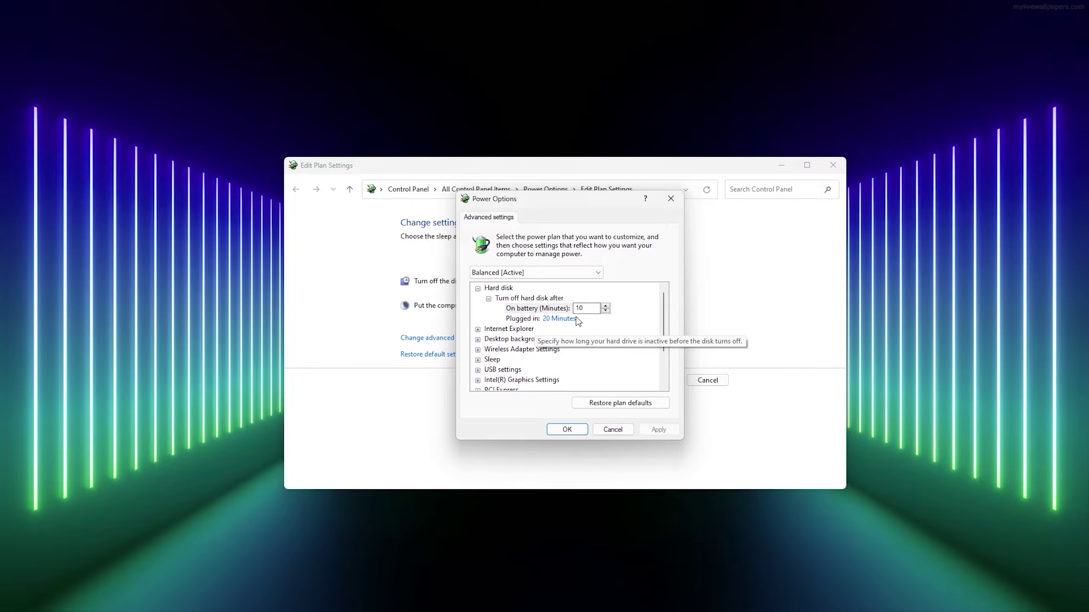
pyautogui.scroll(-1, 523, 335)
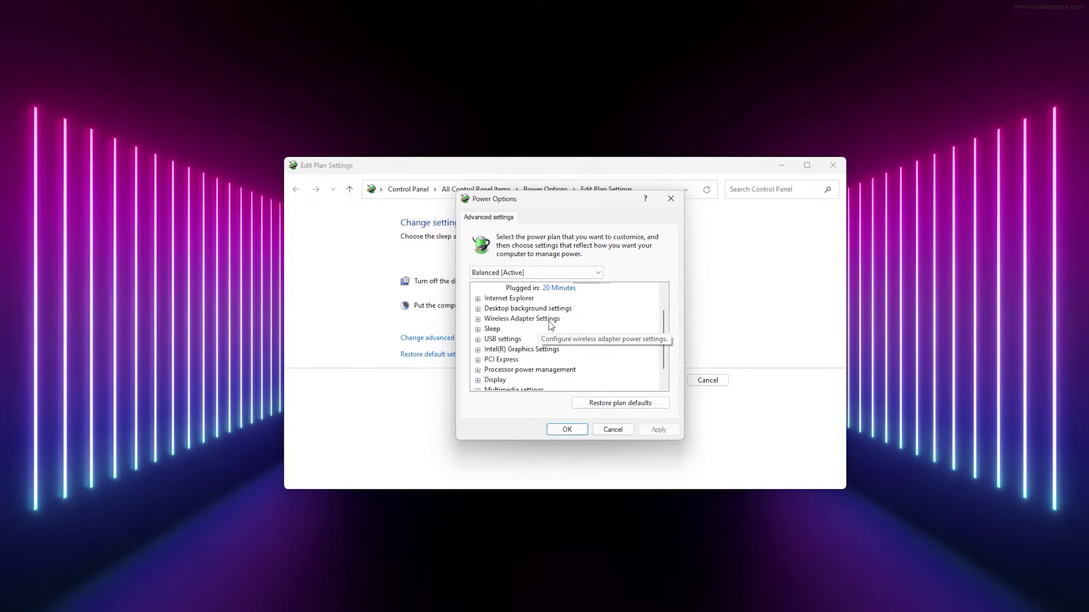
pyautogui.click(478, 319)
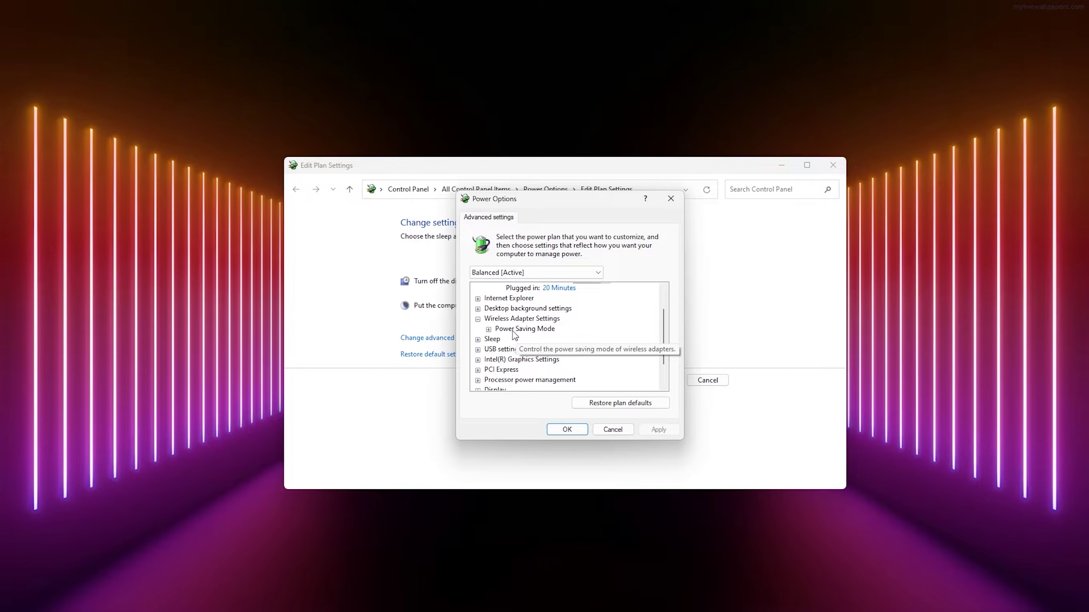
pyautogui.click(488, 329)
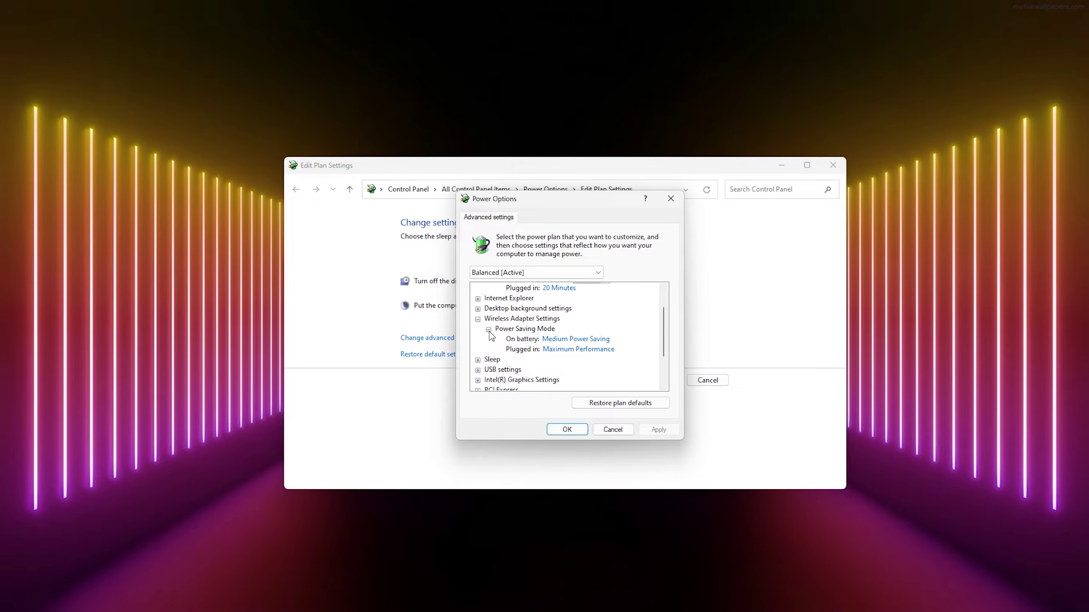
# Step: Set the wireless adapter's on-battery power saving mode to Maximum Performance, apply it and close the power options windows
pyautogui.click(557, 341)
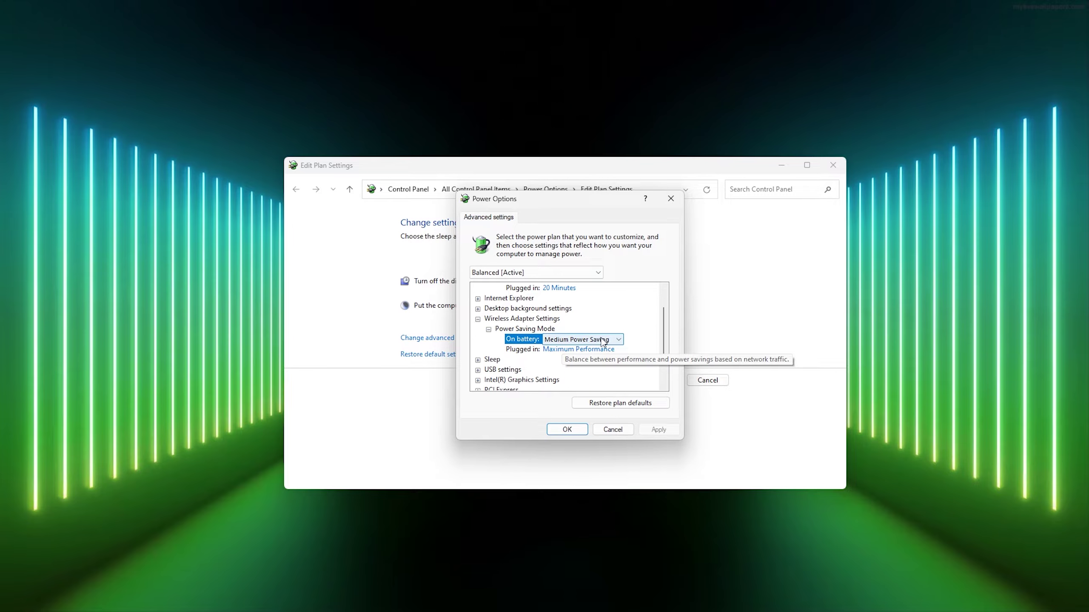
pyautogui.click(543, 342)
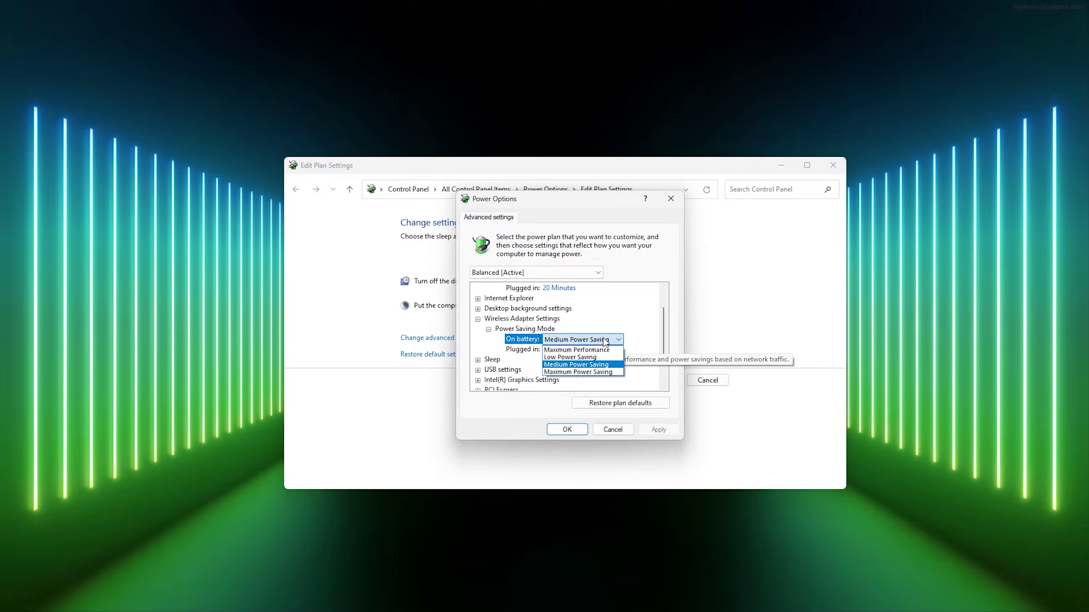
pyautogui.click(577, 350)
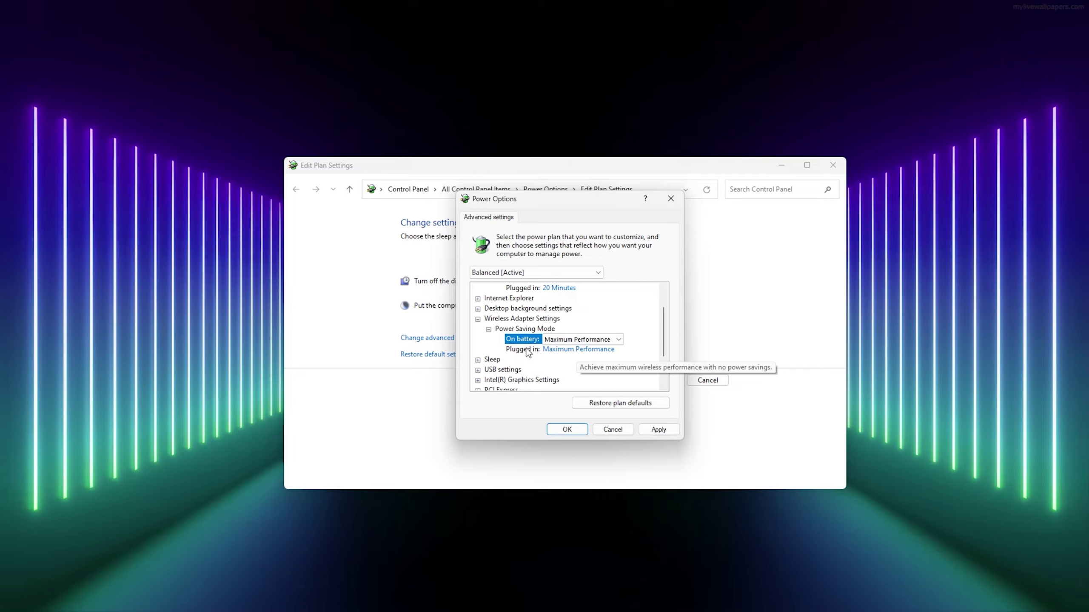
pyautogui.click(489, 329)
pyautogui.click(477, 319)
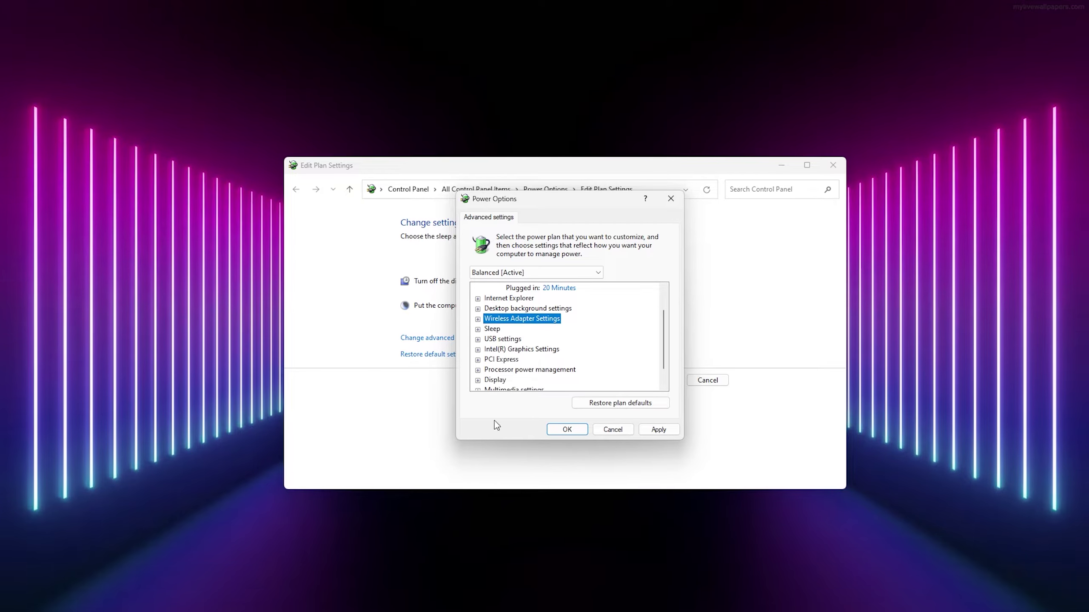
pyautogui.click(659, 429)
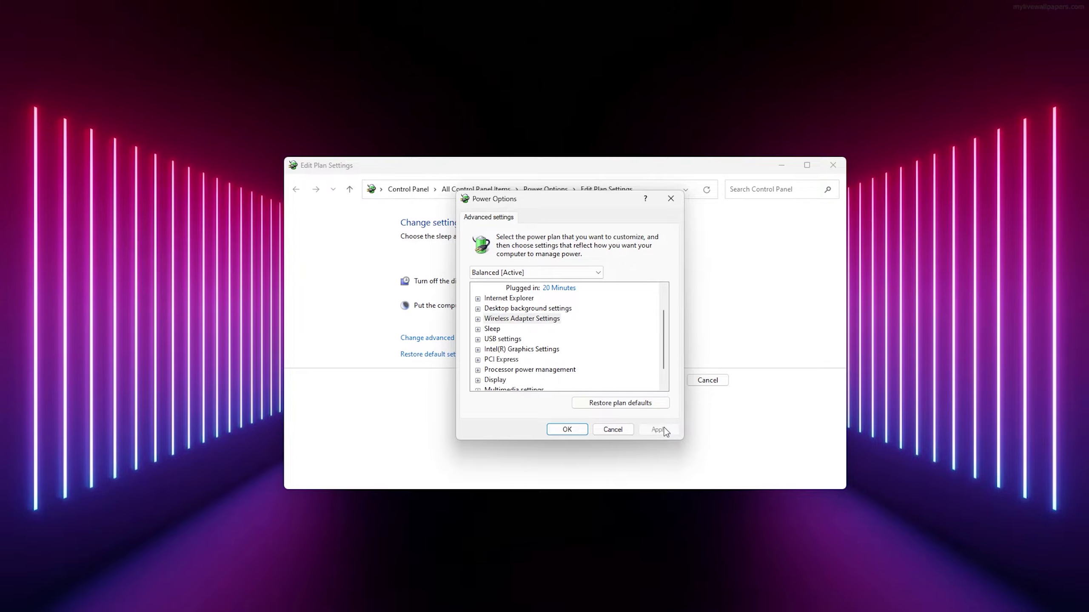
pyautogui.click(567, 430)
pyautogui.click(700, 380)
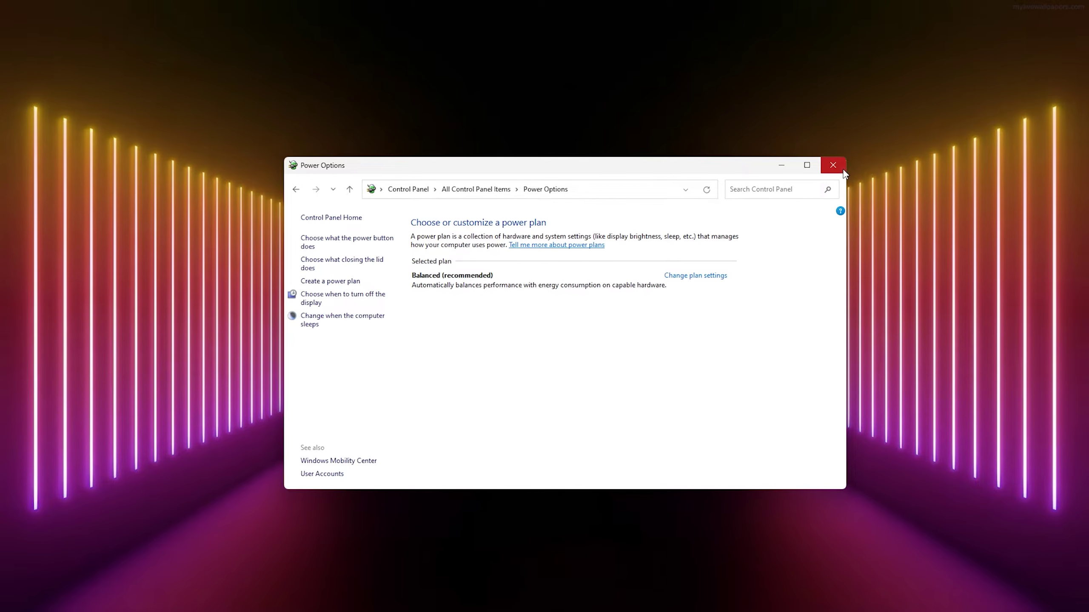
pyautogui.click(841, 169)
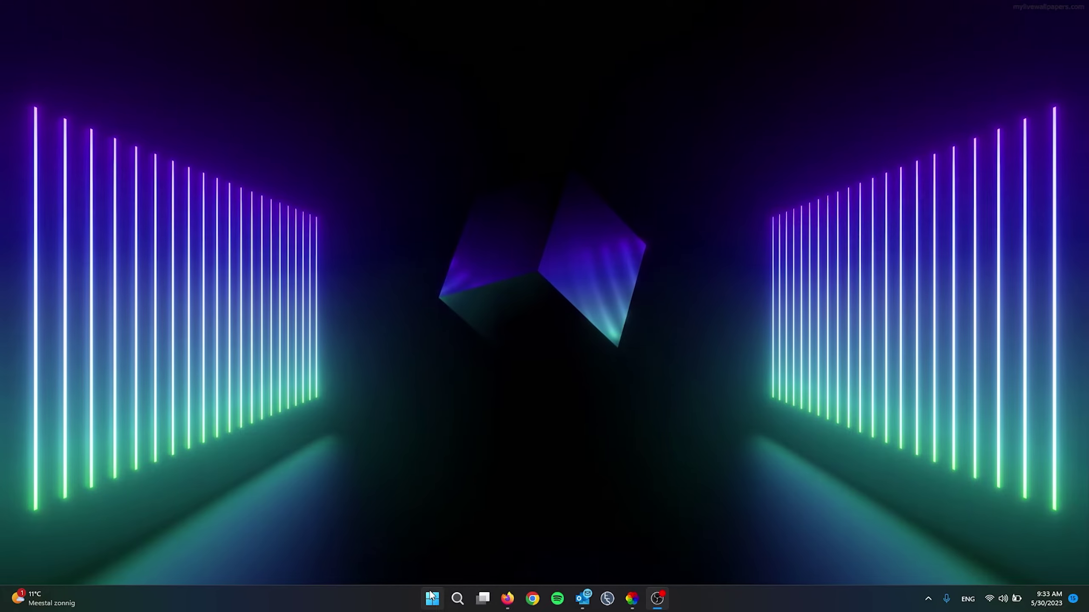
# Step: Bring up the Run dialog, center it on the desktop and launch the Services console with services.msc
pyautogui.rightClick(432, 598)
pyautogui.click(430, 530)
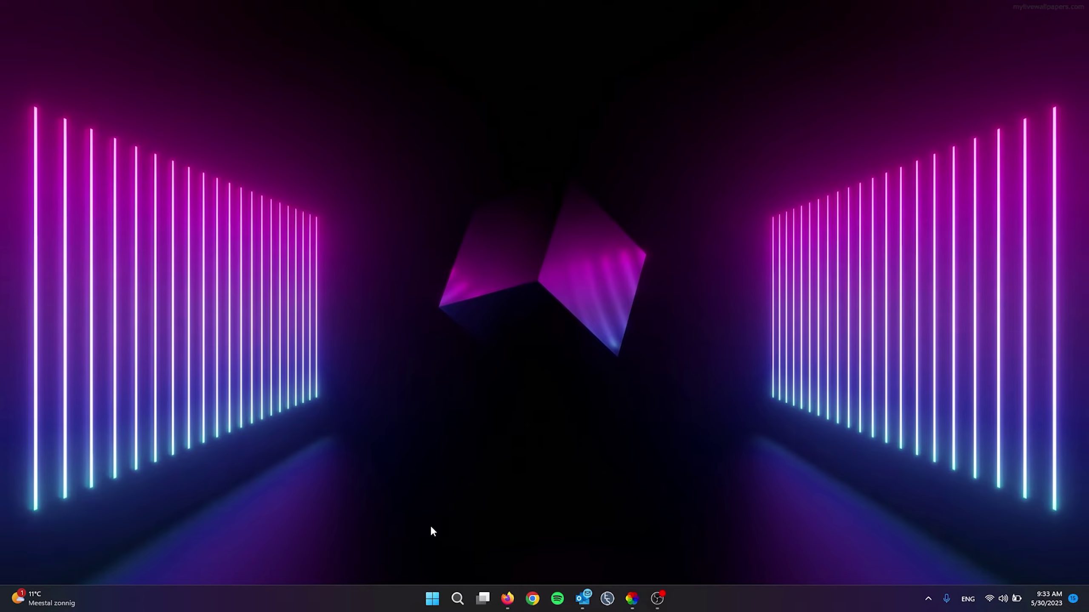
pyautogui.moveTo(114, 496); pyautogui.dragTo(499, 272)
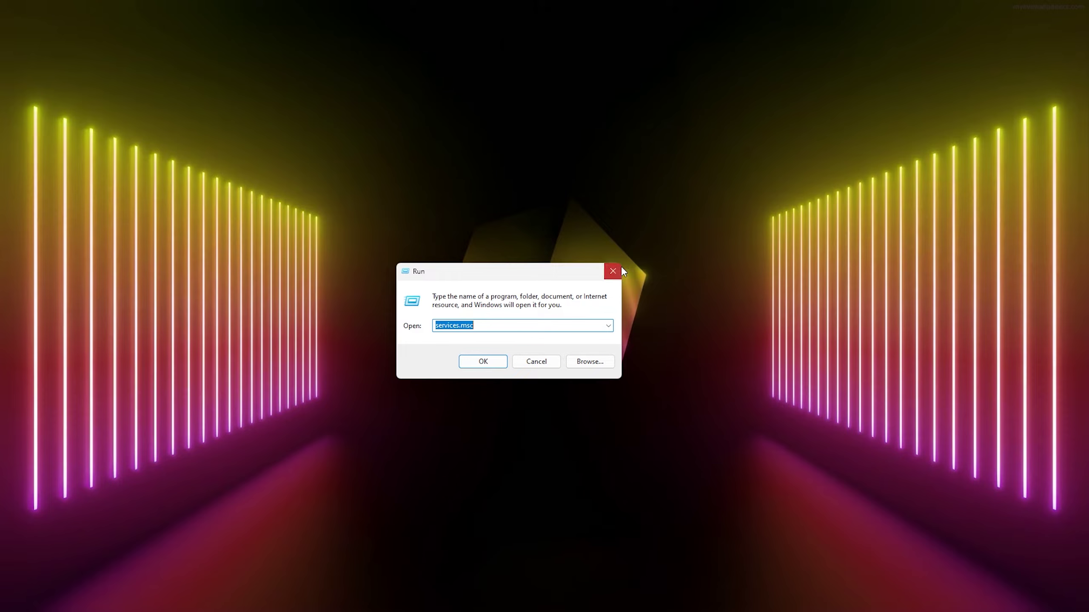
pyautogui.moveTo(460, 274); pyautogui.dragTo(485, 259)
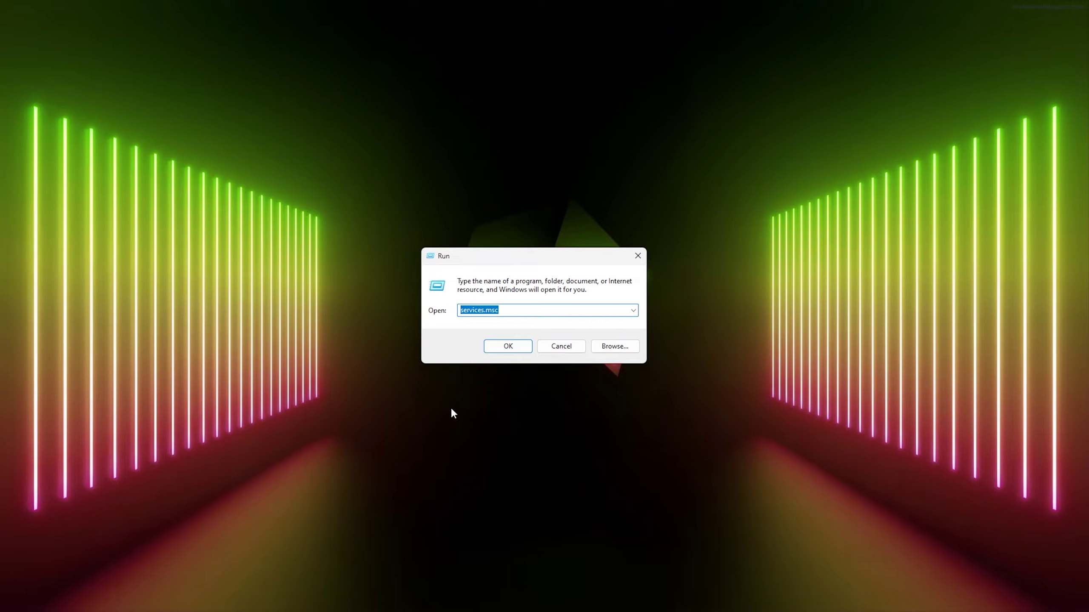
pyautogui.press('super')
pyautogui.click(550, 150)
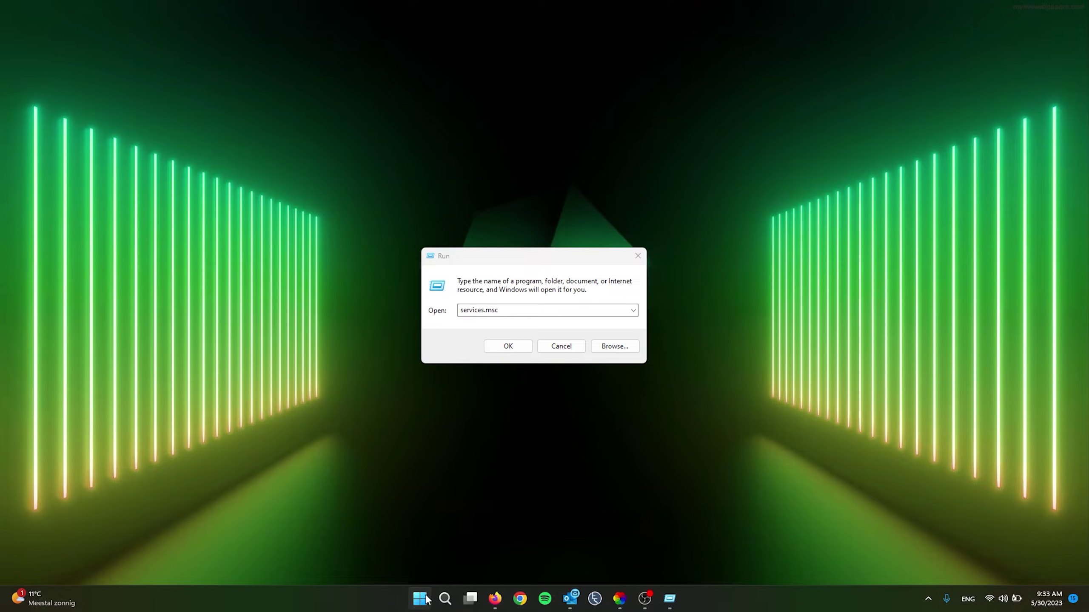
pyautogui.rightClick(423, 599)
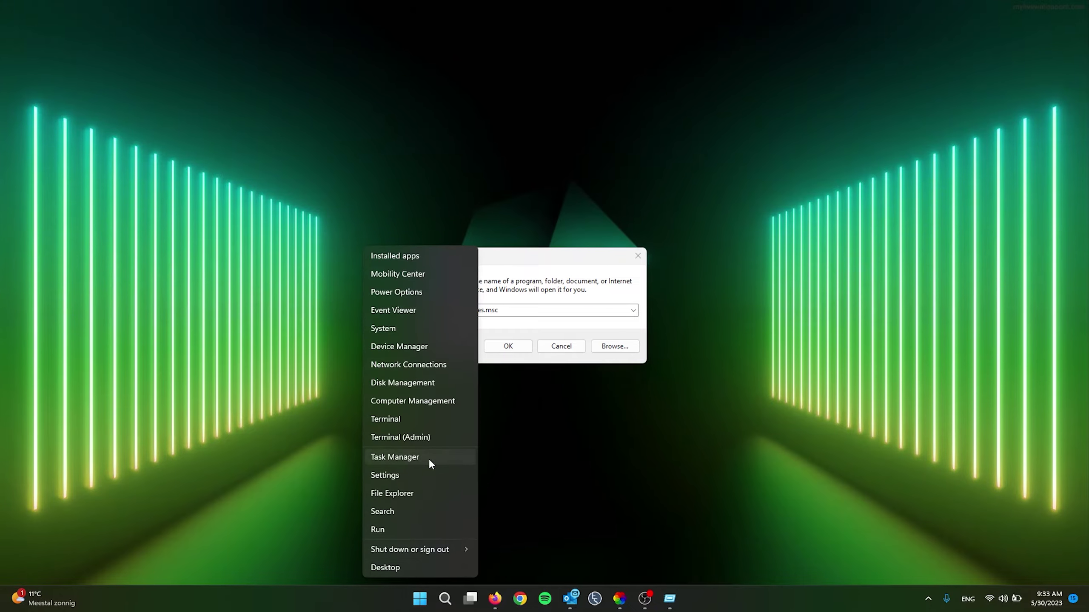
pyautogui.click(406, 530)
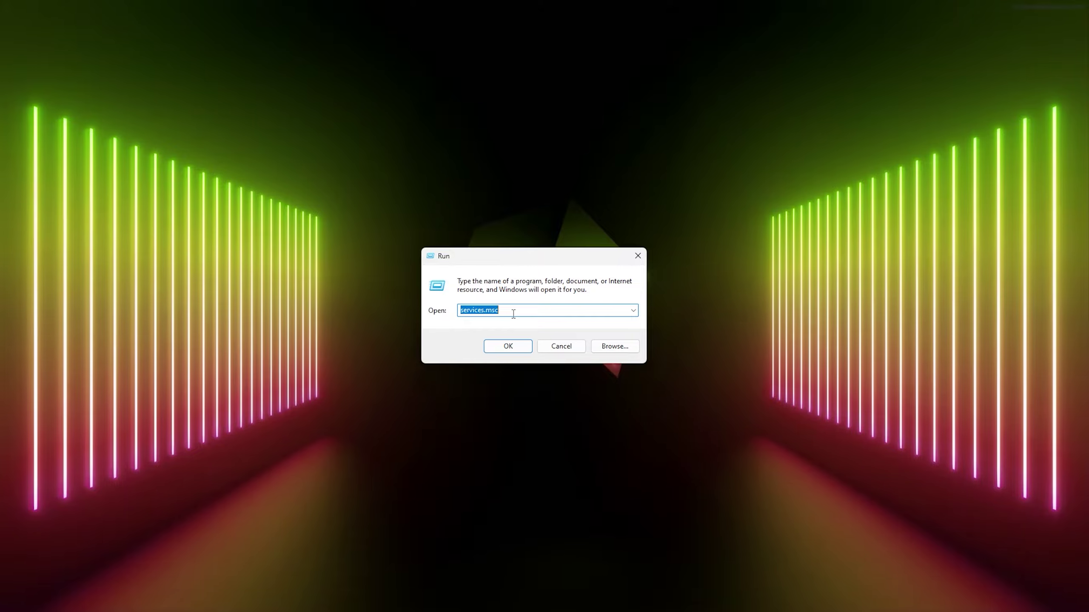
pyautogui.click(500, 345)
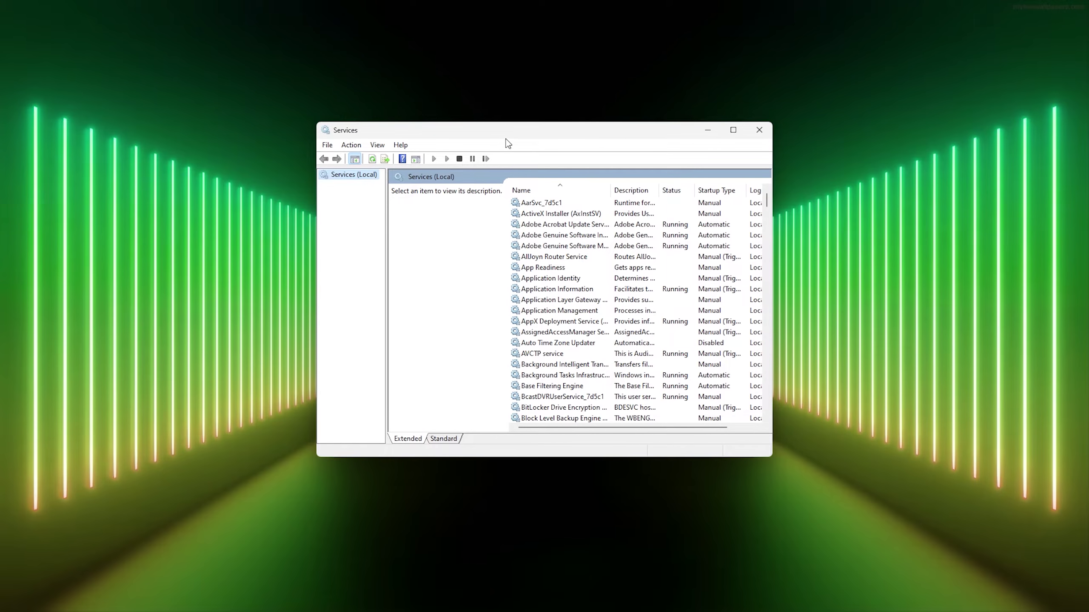
# Step: Find the WWAN AutoConfig service in the services list and open its properties
pyautogui.scroll(-20, 598, 242)
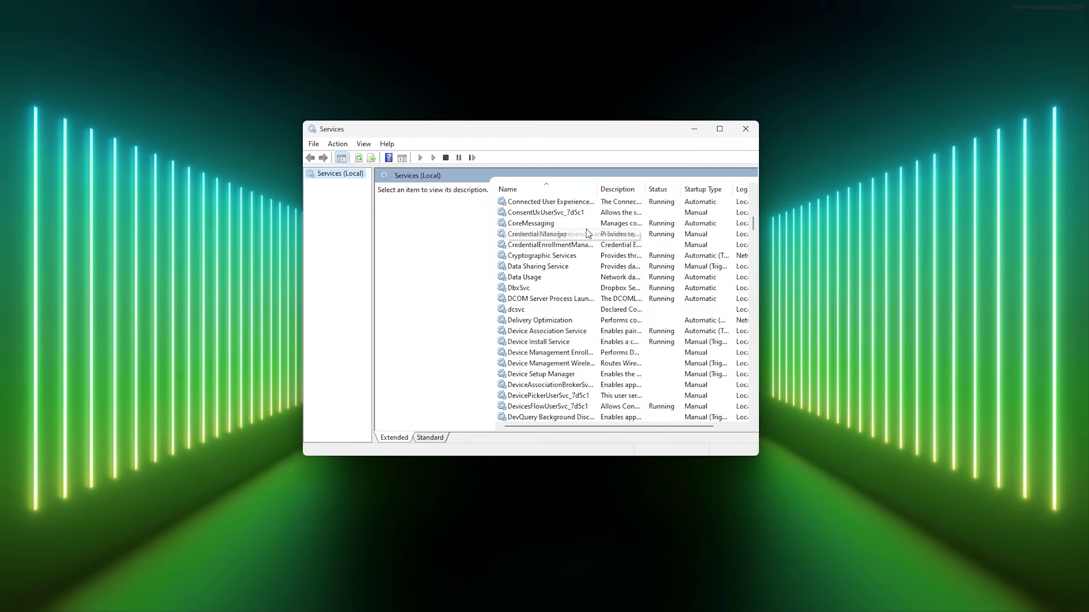
pyautogui.scroll(20, 589, 249)
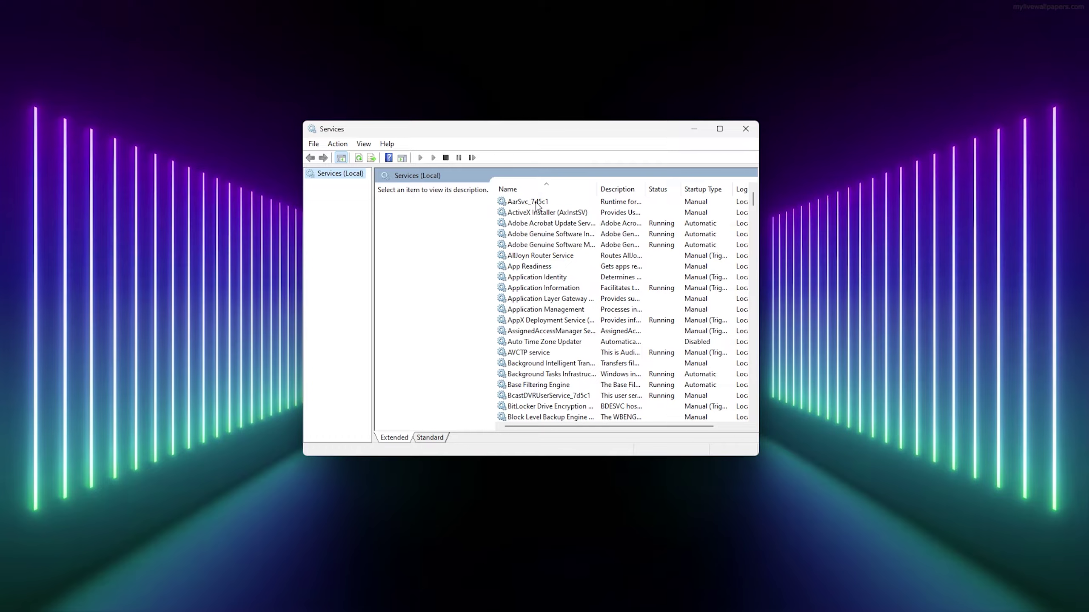
pyautogui.click(536, 206)
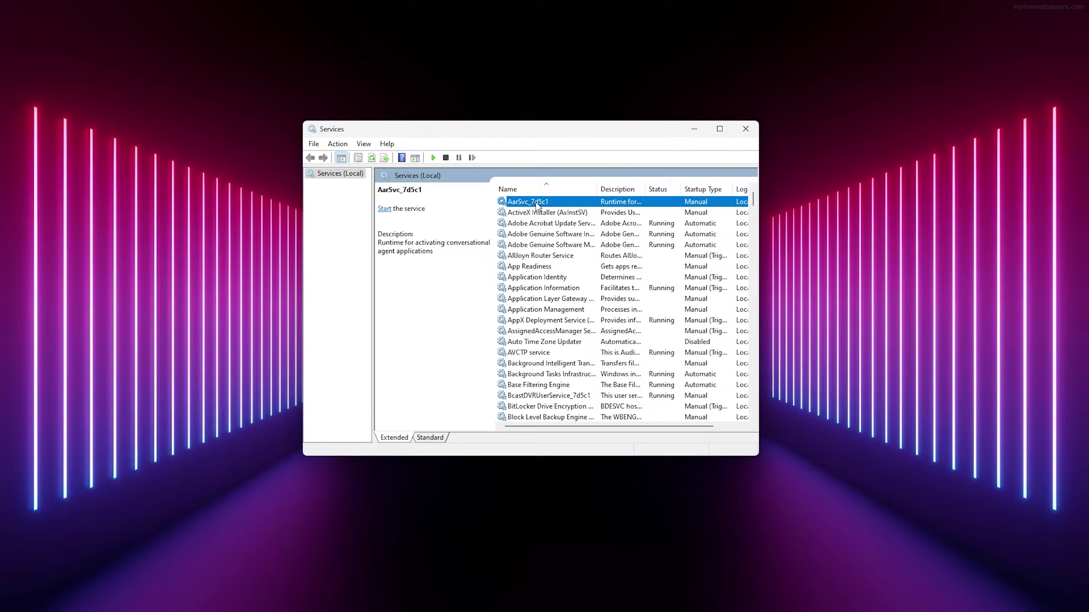
pyautogui.press('m')
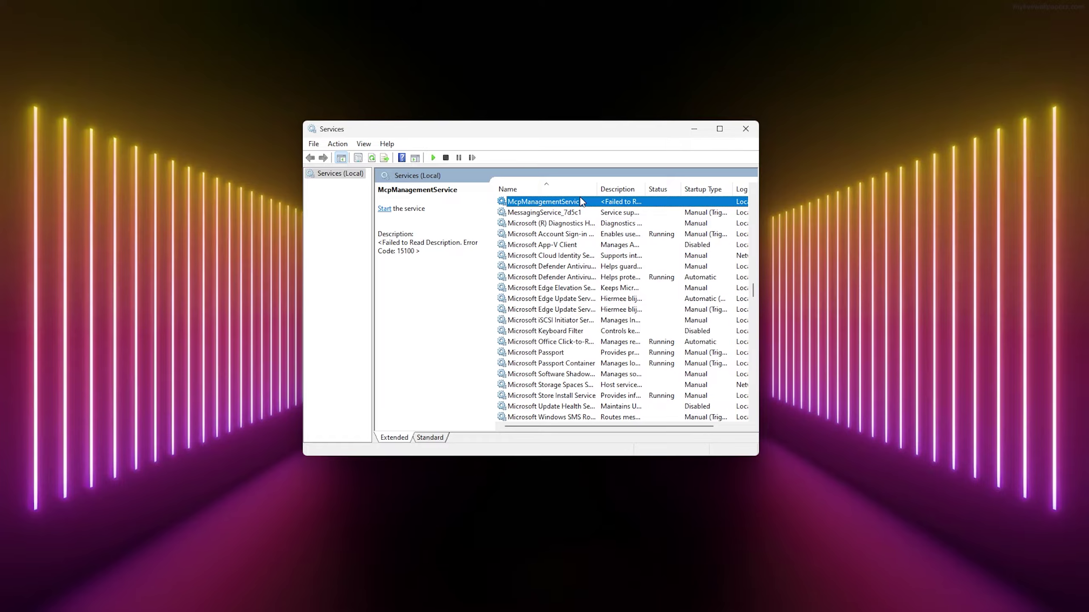
pyautogui.scroll(-14, 580, 200)
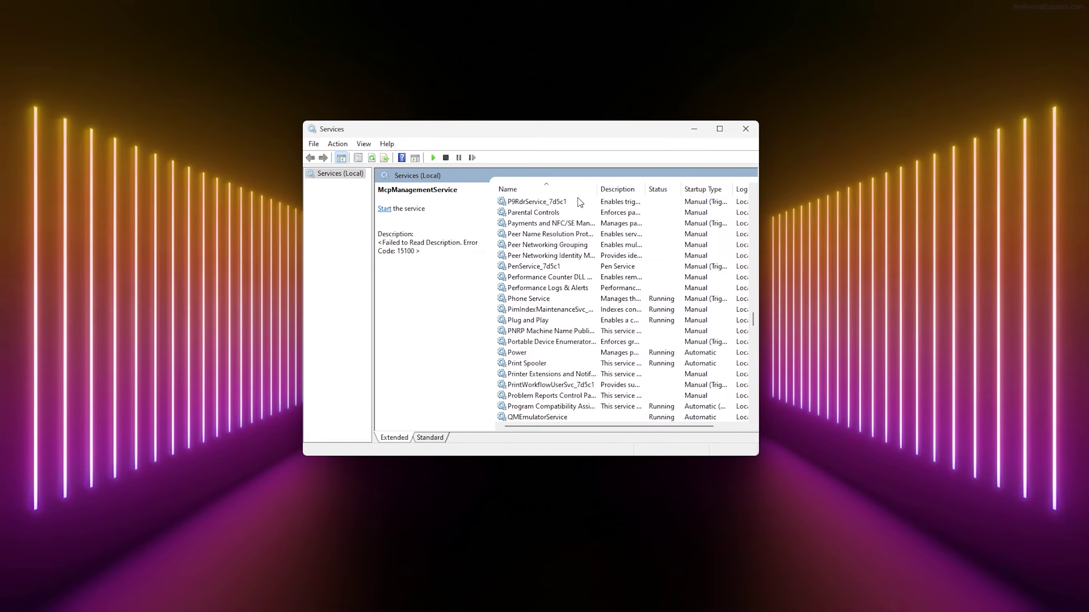
pyautogui.scroll(-16, 579, 199)
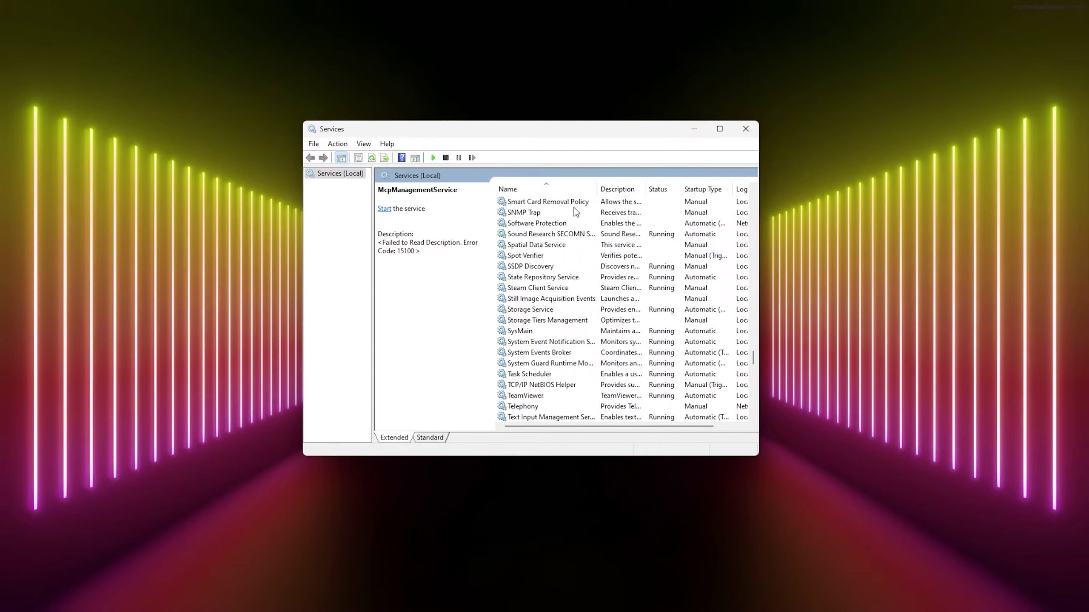
pyautogui.scroll(-20, 576, 211)
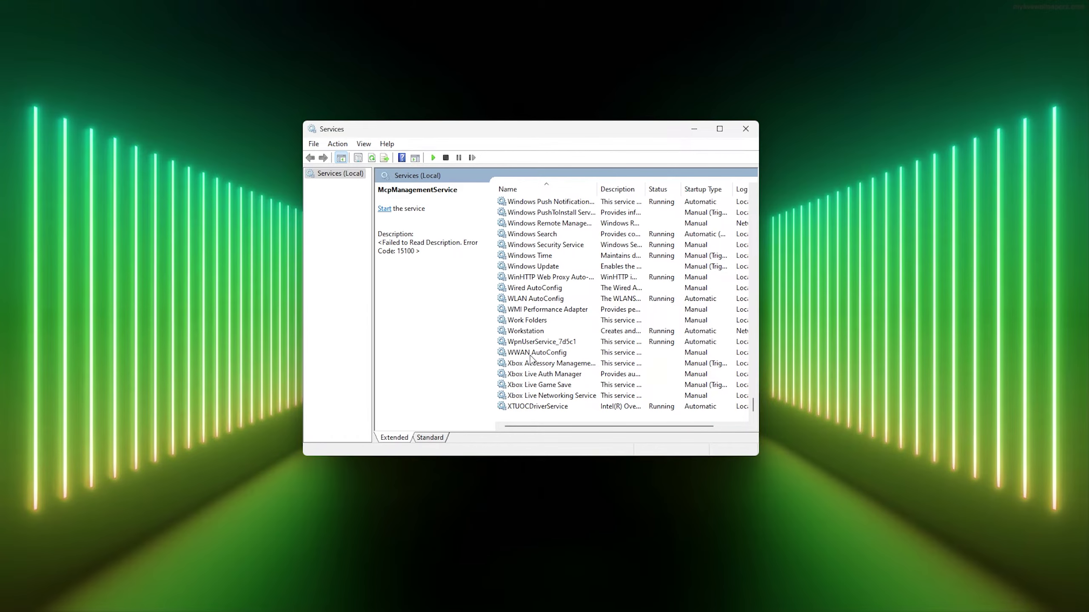
pyautogui.click(544, 358)
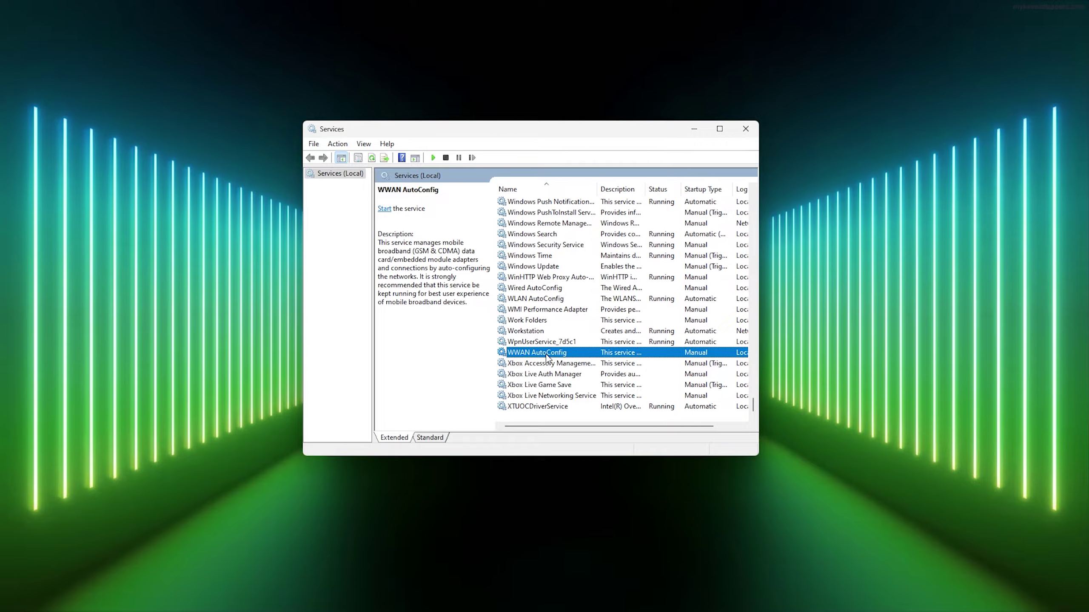
pyautogui.rightClick(541, 353)
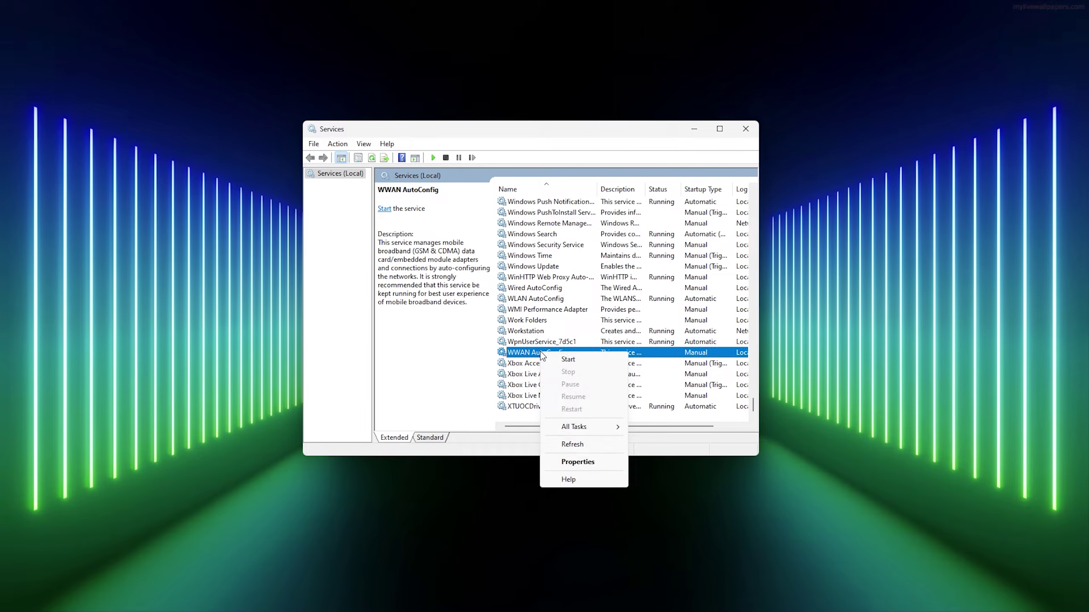
pyautogui.click(588, 464)
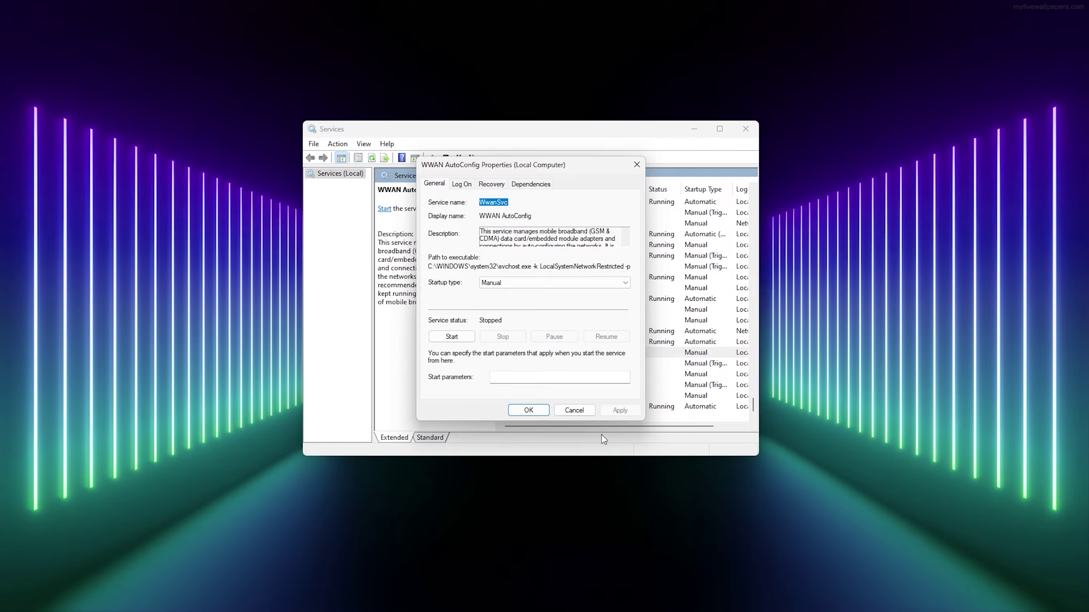
# Step: Set the WWAN AutoConfig startup type to Automatic, apply it and close the service's properties
pyautogui.click(509, 284)
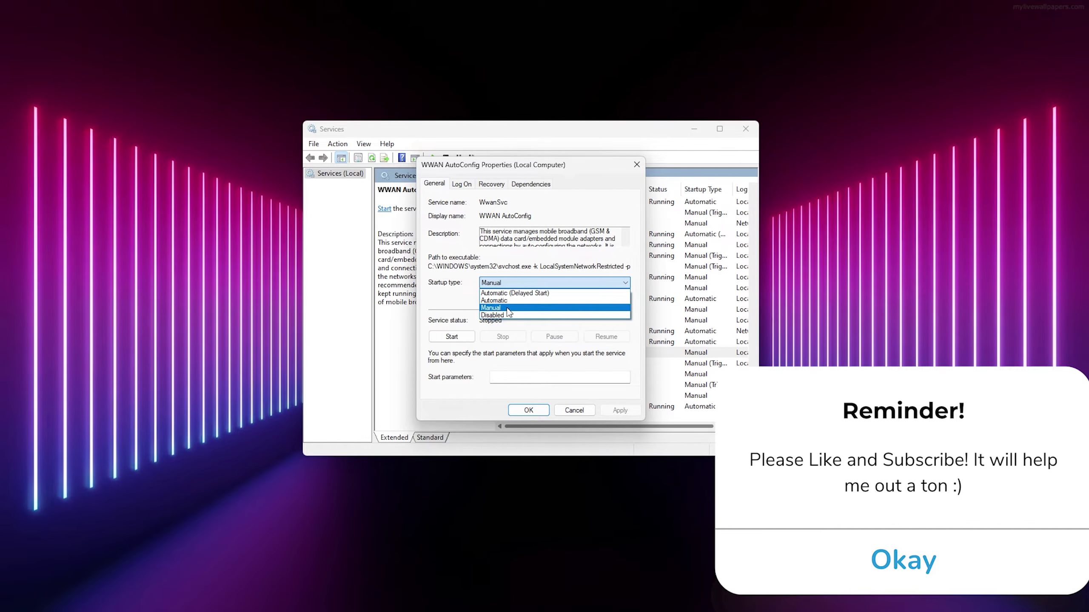
pyautogui.click(510, 301)
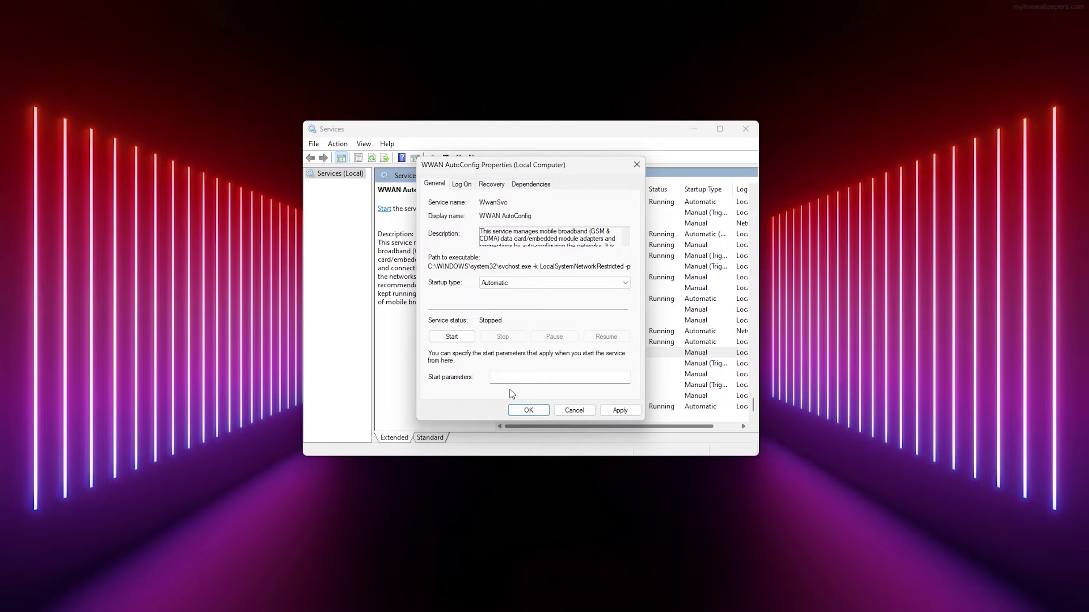
pyautogui.click(617, 411)
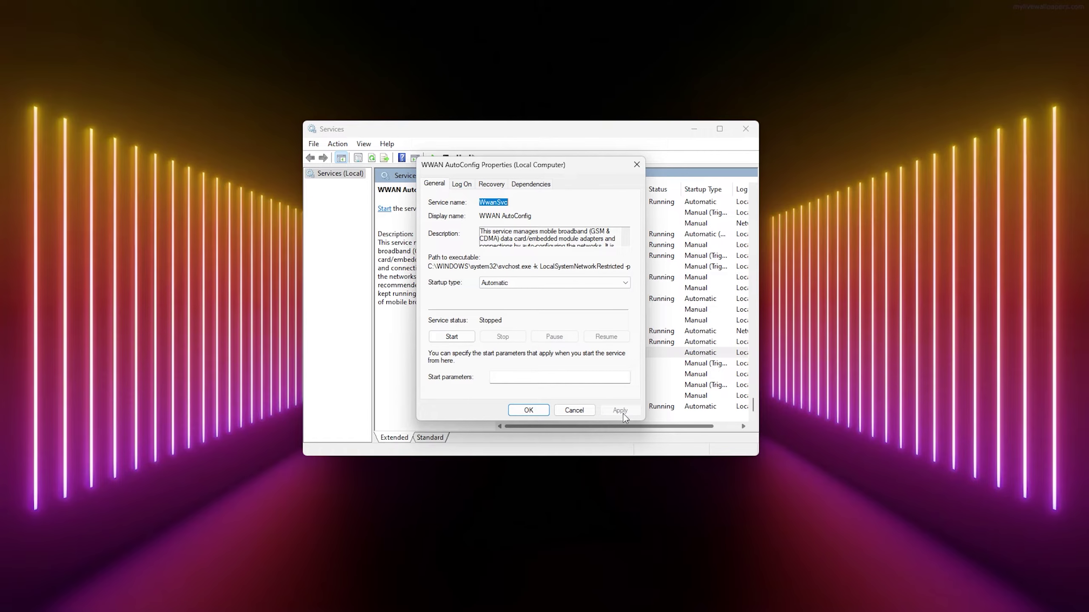
pyautogui.click(532, 409)
# Step: Start the WWAN AutoConfig service and close the Services console
pyautogui.rightClick(538, 354)
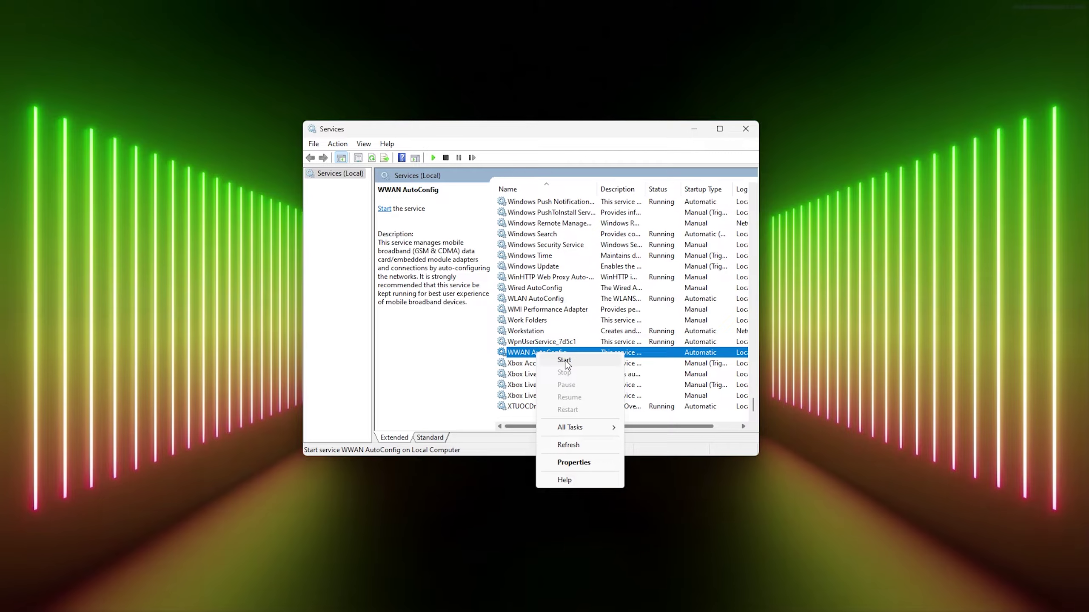
pyautogui.click(565, 361)
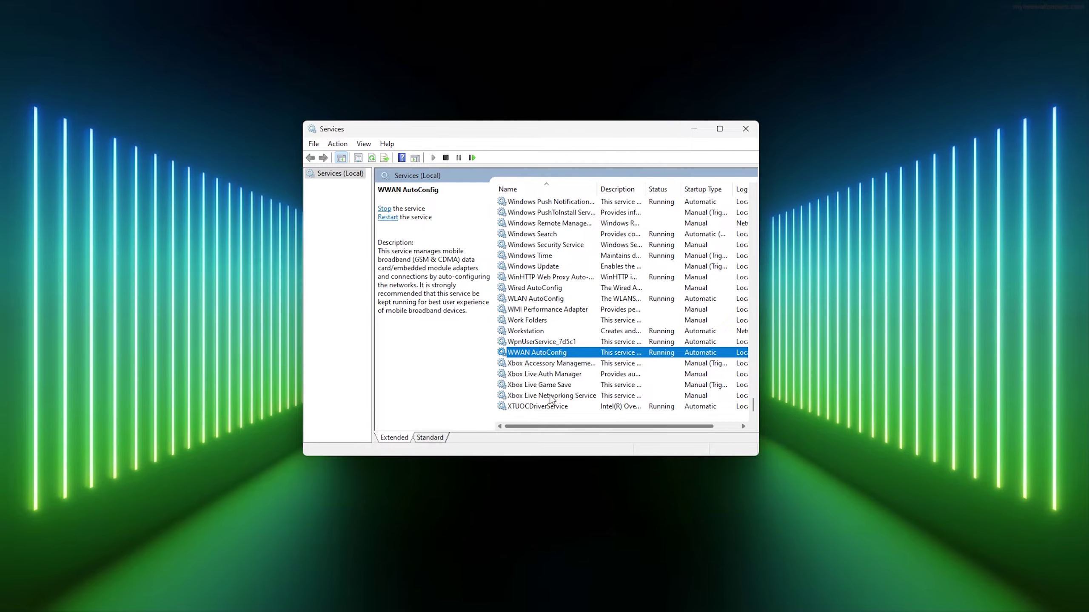
pyautogui.click(746, 129)
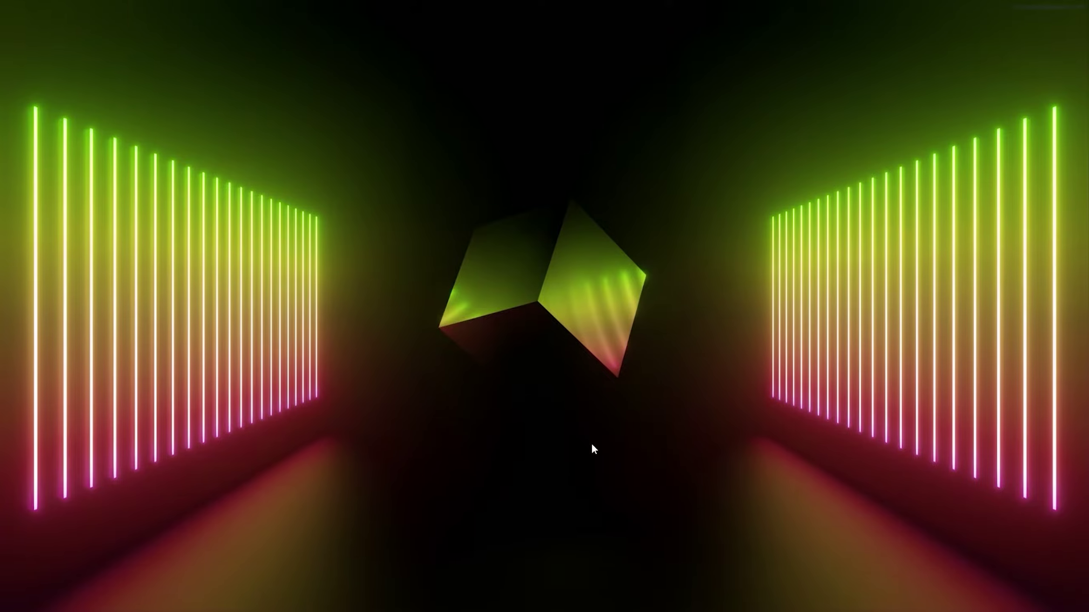
pyautogui.moveTo(346, 607)
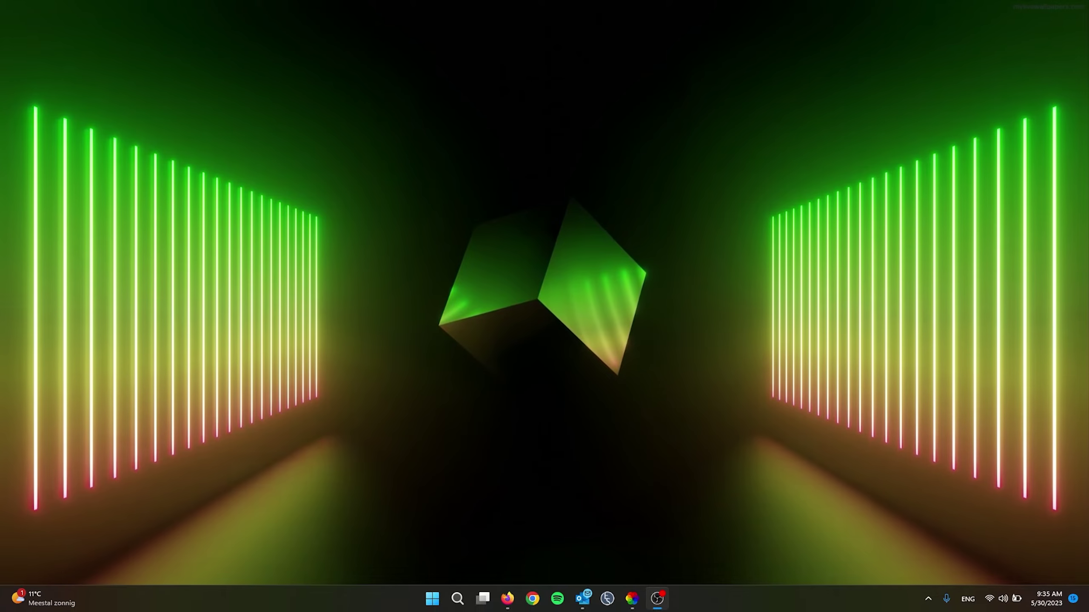
# Step: Search for cmd, launch Command Prompt as administrator and center its window on the desktop
pyautogui.rightClick(433, 600)
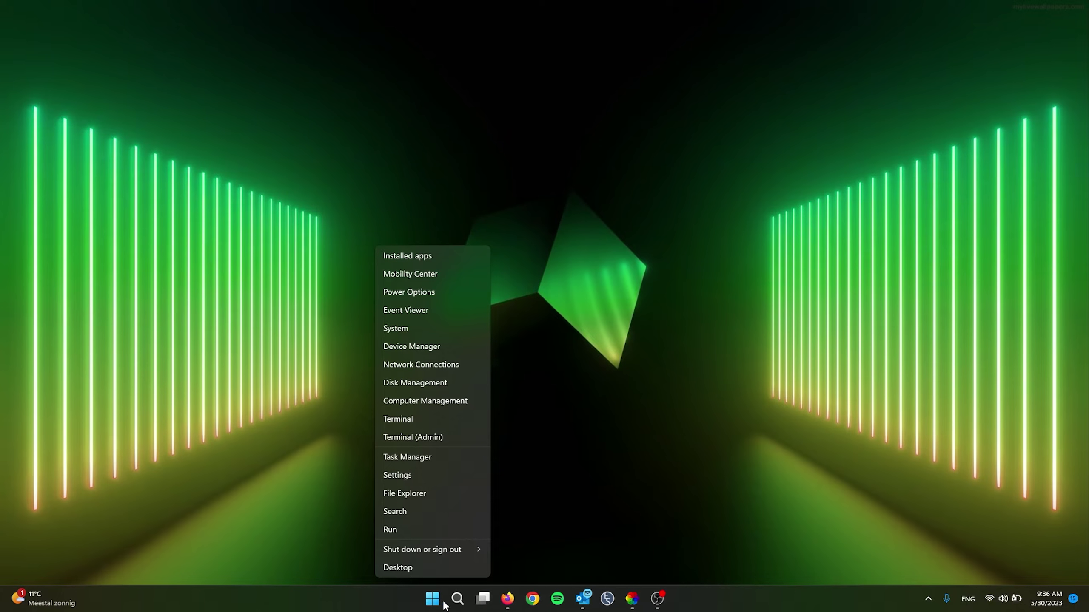
pyautogui.click(457, 599)
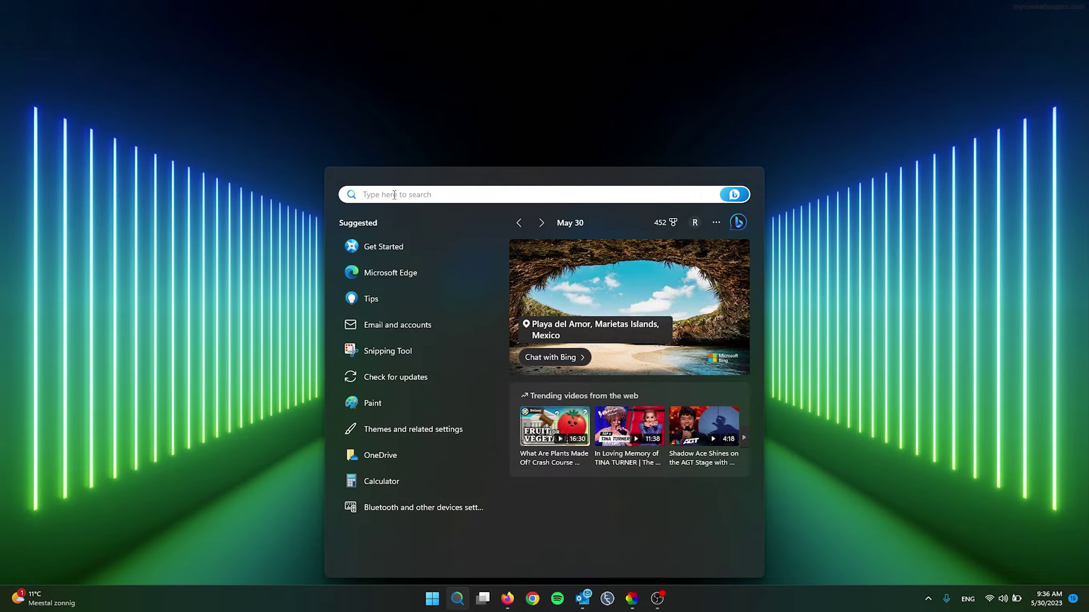
pyautogui.write('cmd')
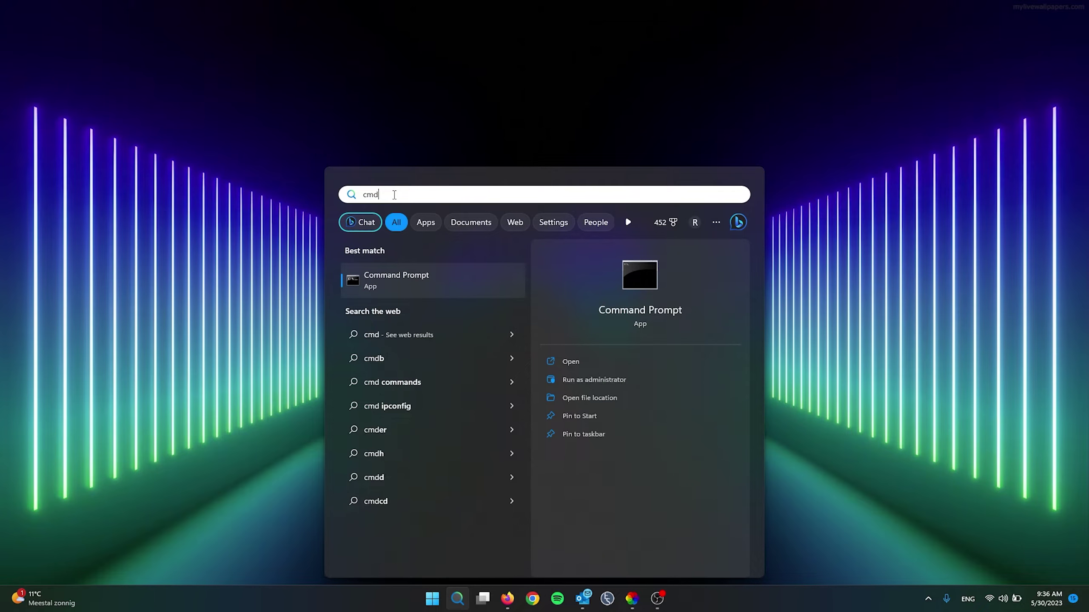
pyautogui.rightClick(370, 285)
pyautogui.click(382, 295)
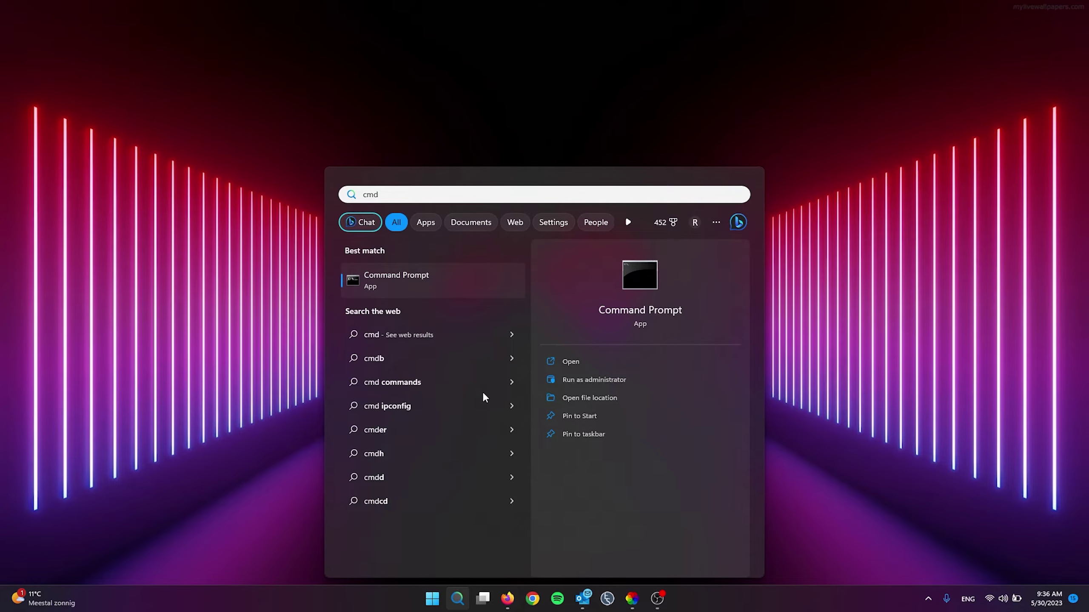
pyautogui.moveTo(287, 28); pyautogui.dragTo(528, 214)
pyautogui.moveTo(395, 207); pyautogui.dragTo(390, 199)
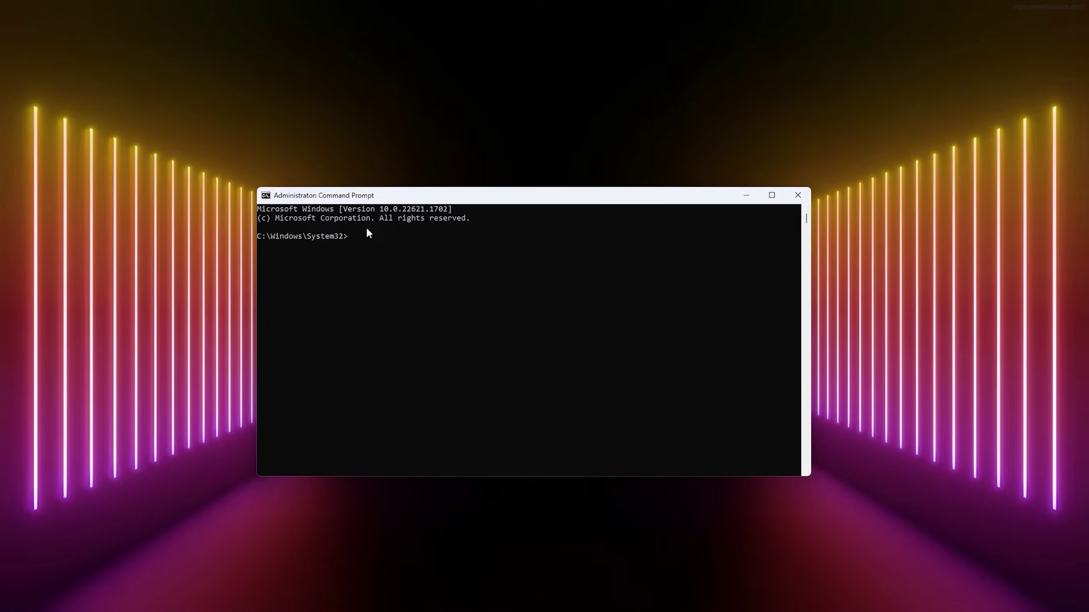
# Step: Run netsh int ip reset in the elevated Command Prompt, look through its output and close the window
pyautogui.write('netsh int ip reset')
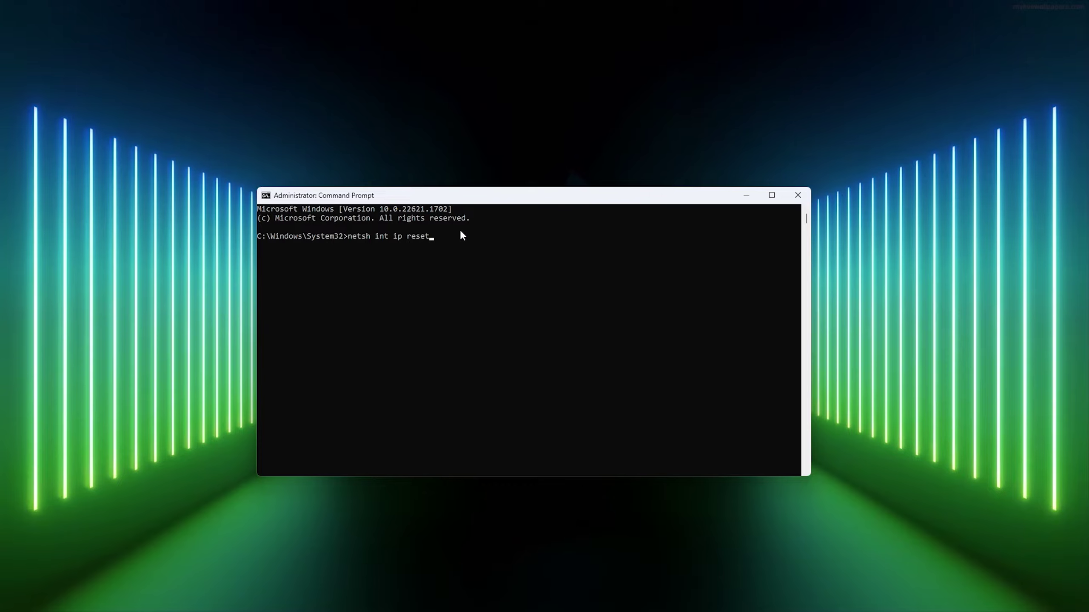
pyautogui.press('Return')
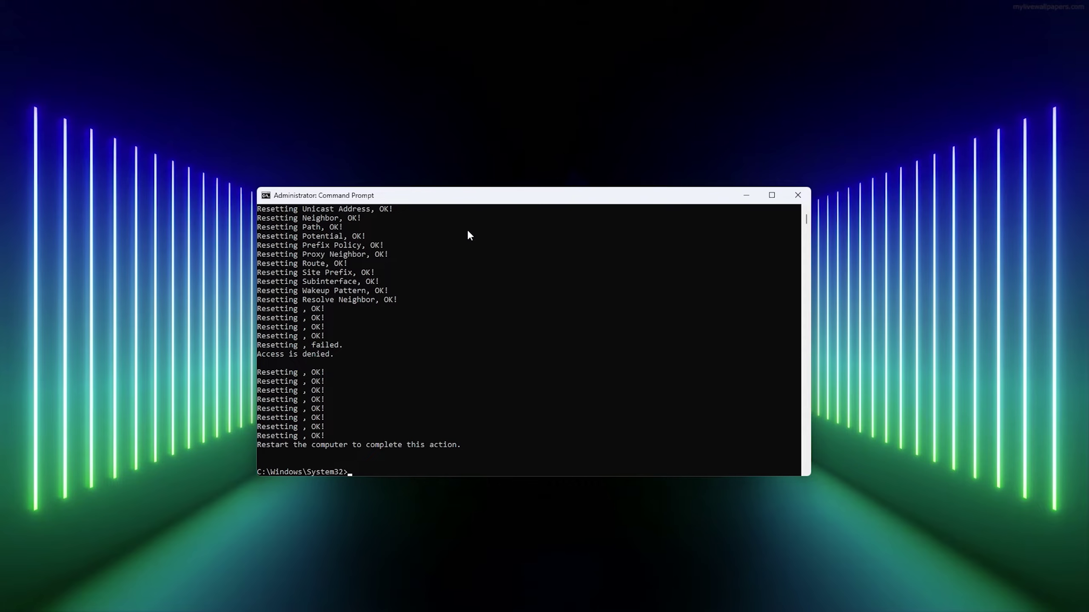
pyautogui.scroll(4, 496, 298)
pyautogui.scroll(-6, 407, 255)
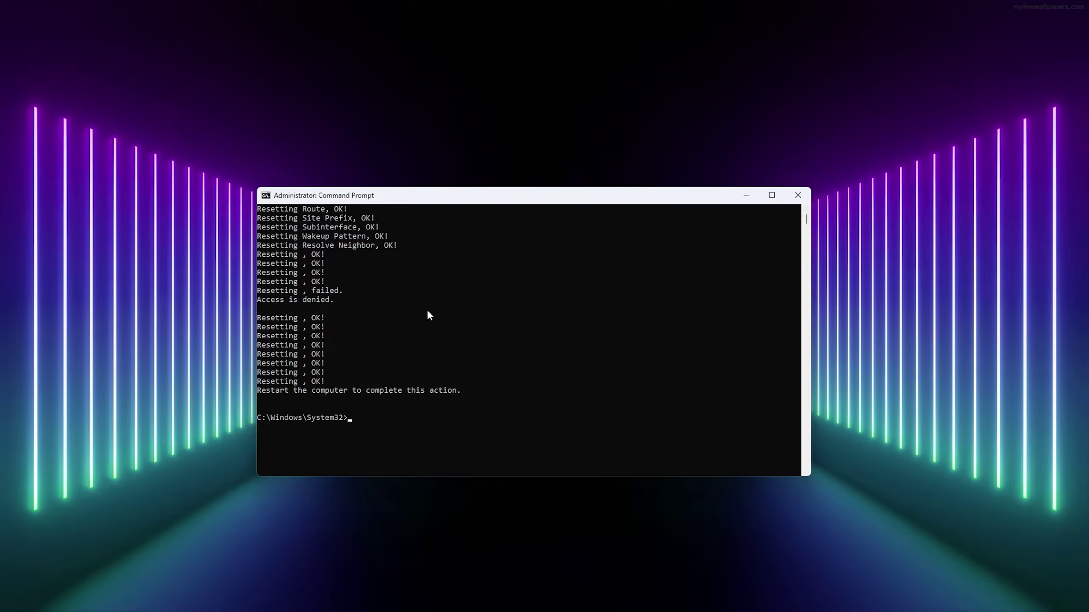
pyautogui.scroll(-3, 399, 278)
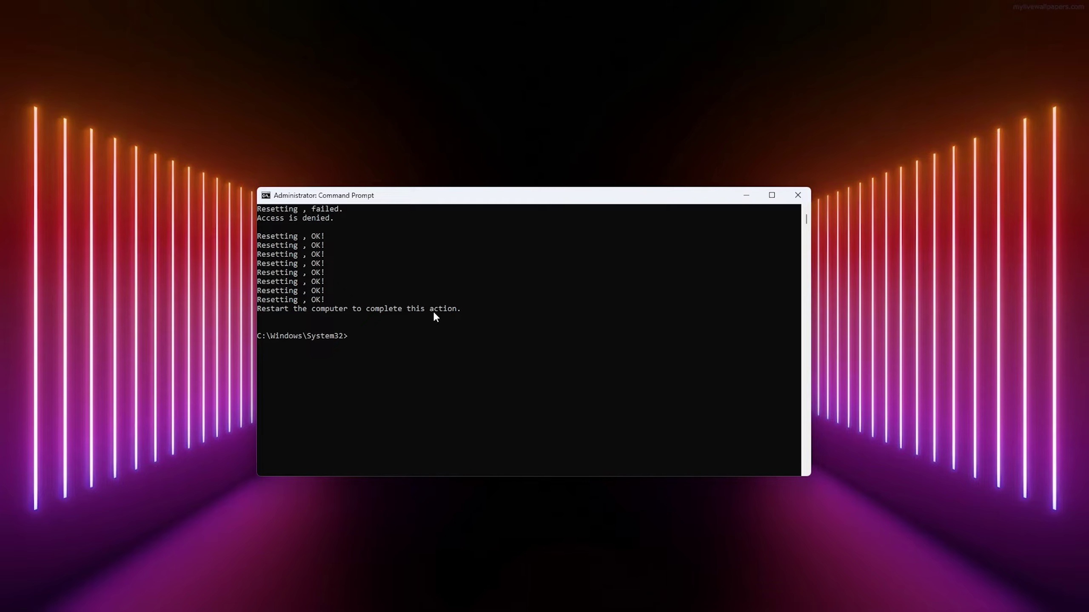
pyautogui.moveTo(641, 193); pyautogui.dragTo(646, 171)
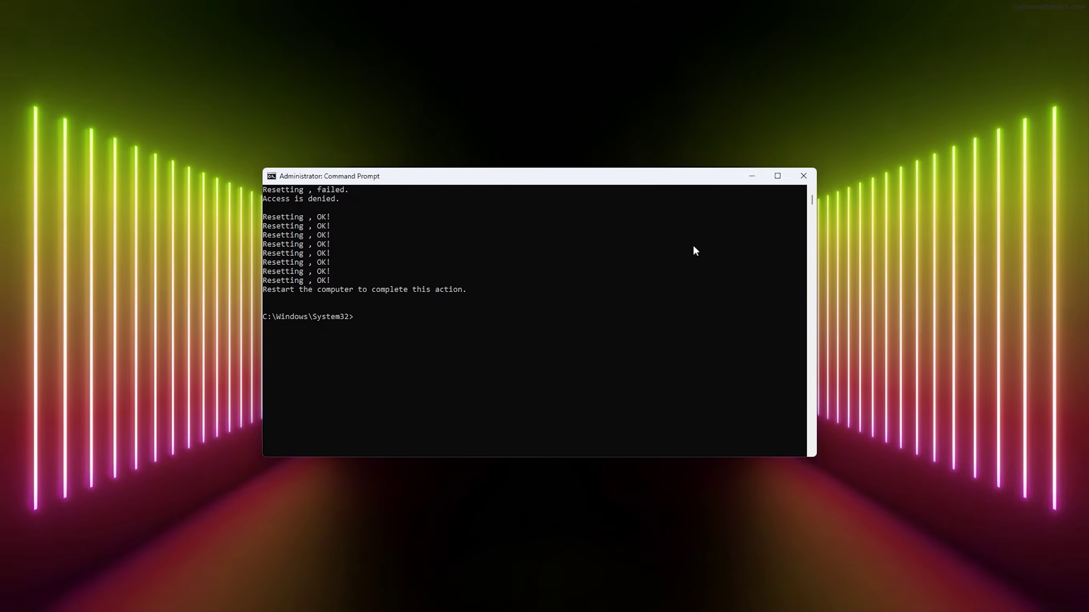
pyautogui.click(802, 176)
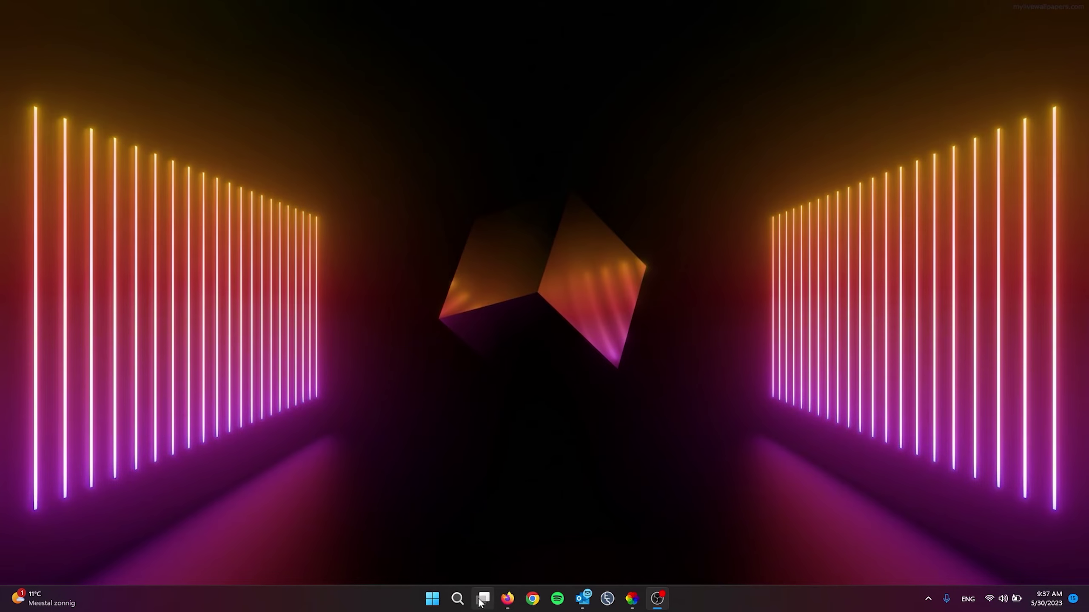
# Step: Search for cmd again, start a new Command Prompt as administrator and move it toward the desktop's center
pyautogui.click(457, 599)
pyautogui.click(462, 600)
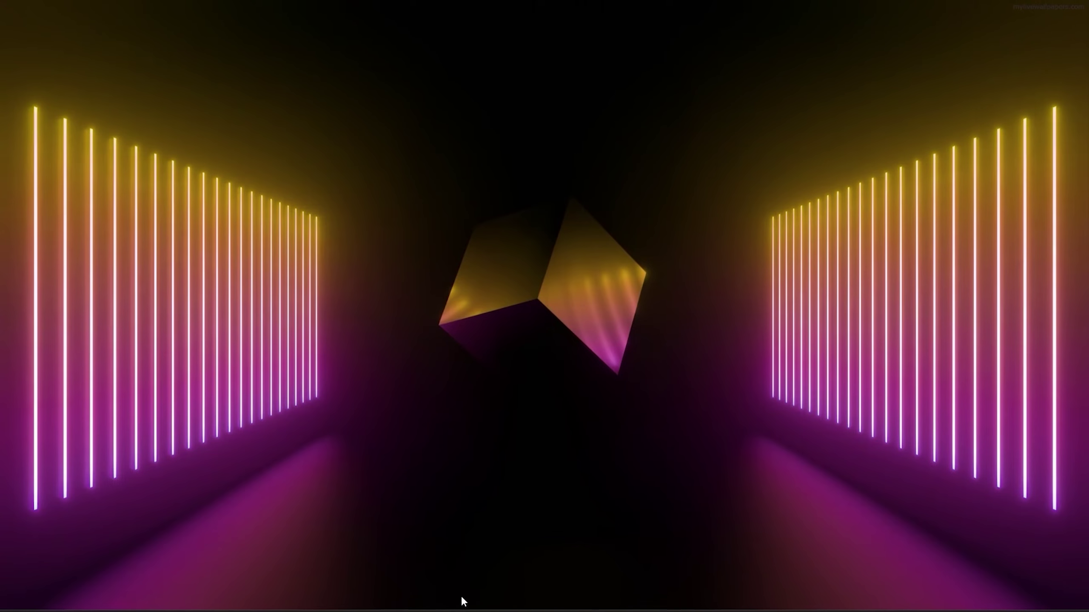
pyautogui.click(458, 599)
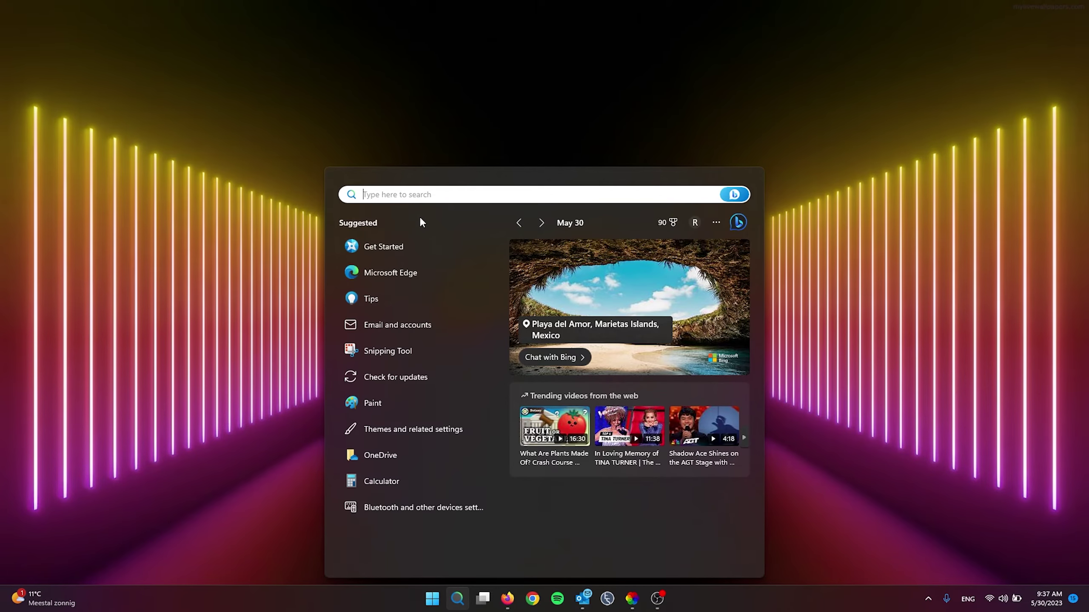
pyautogui.write('cmd')
pyautogui.rightClick(407, 277)
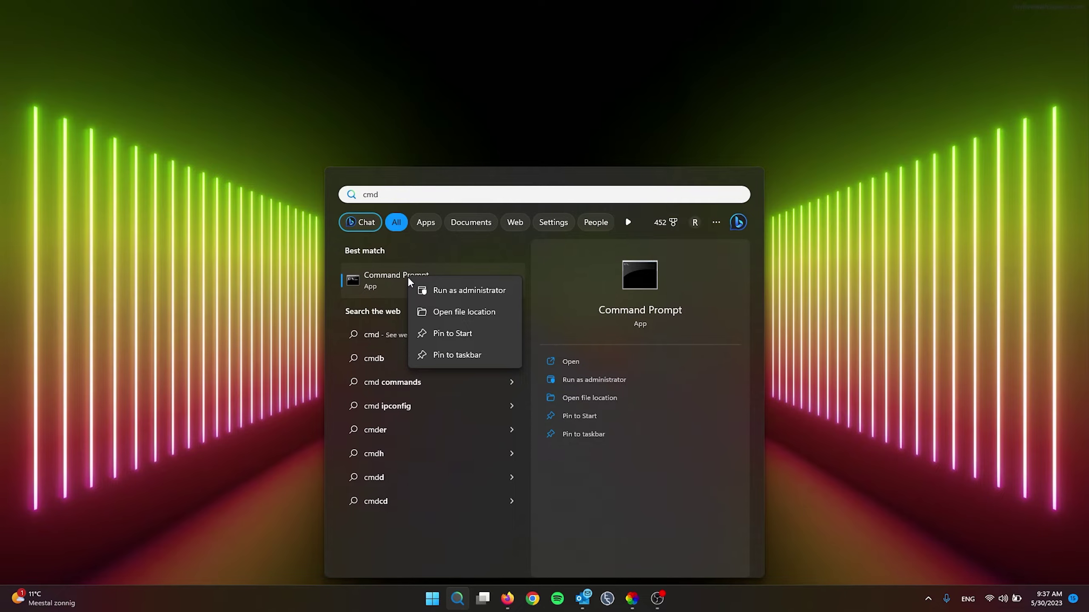
pyautogui.click(446, 296)
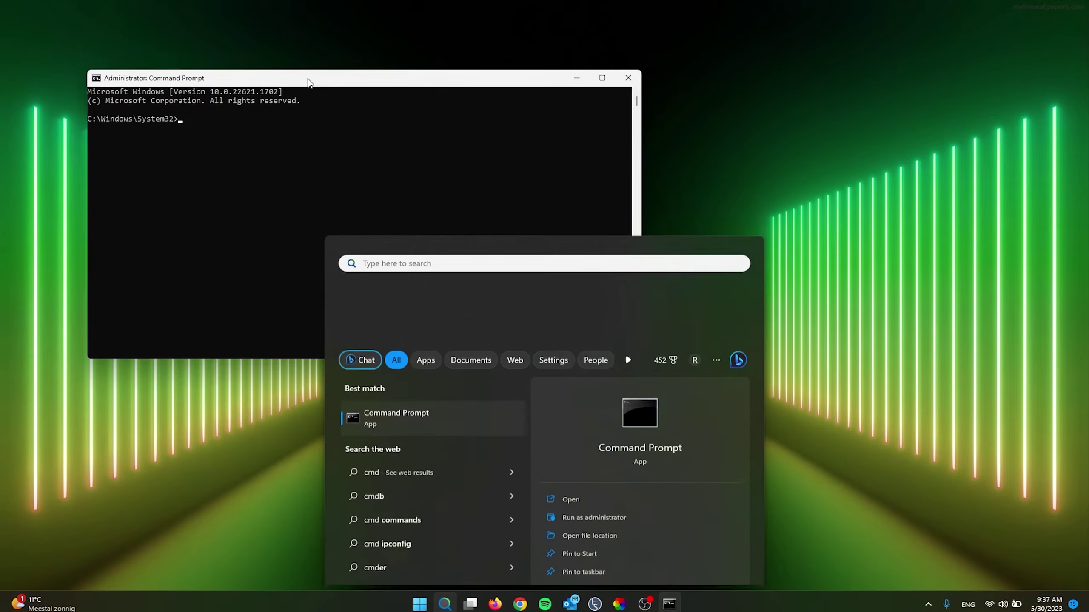
pyautogui.moveTo(281, 78); pyautogui.dragTo(485, 147)
# Step: Run netsh winsock reset in the elevated Command Prompt to reset the Winsock catalog
pyautogui.moveTo(383, 177); pyautogui.dragTo(410, 188)
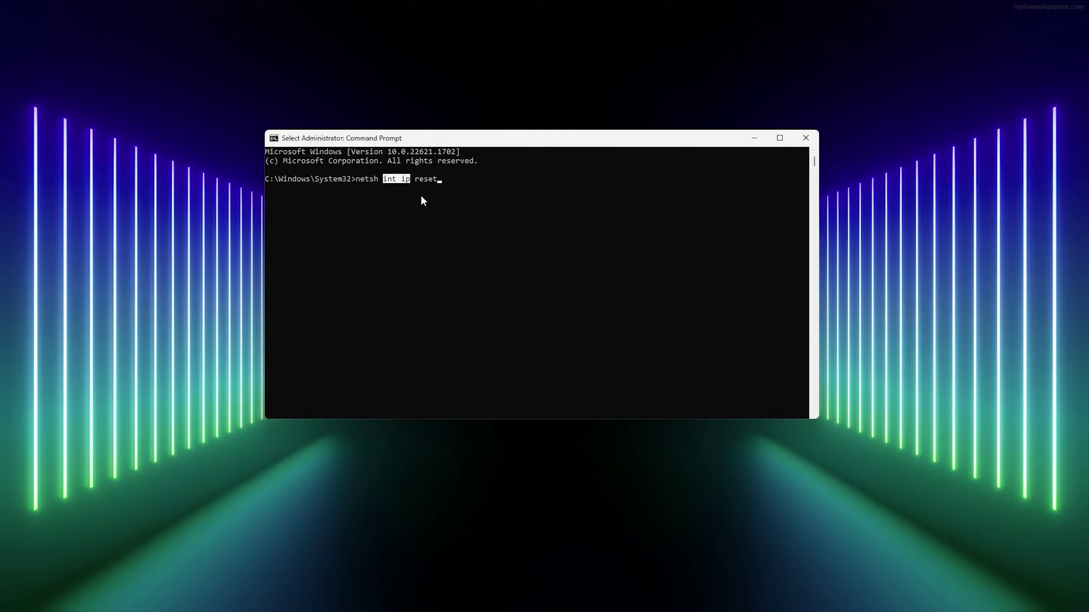
pyautogui.write('win')
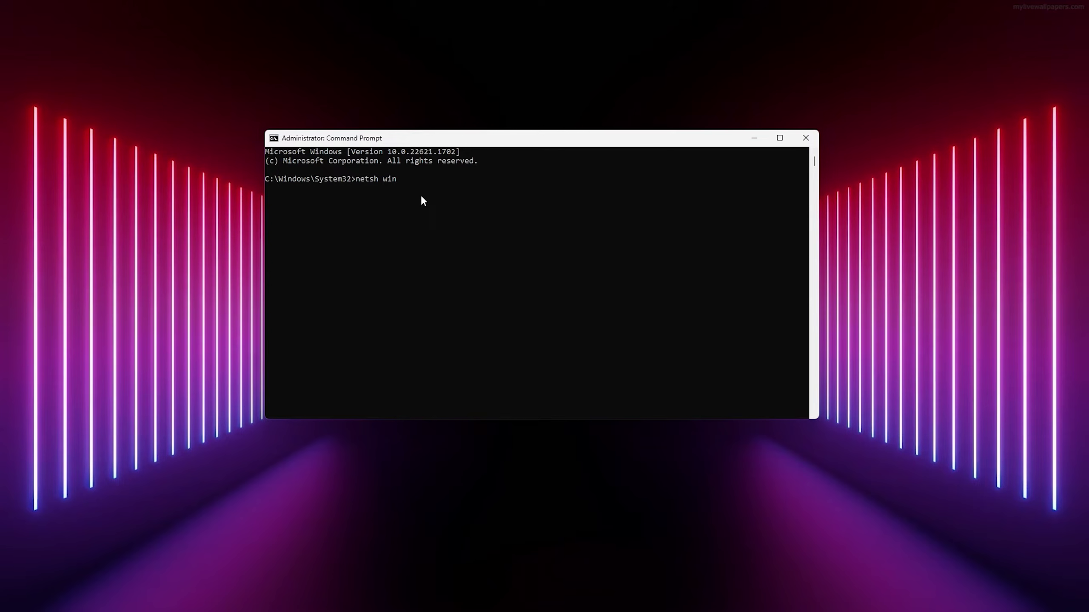
pyautogui.write('dock reset')
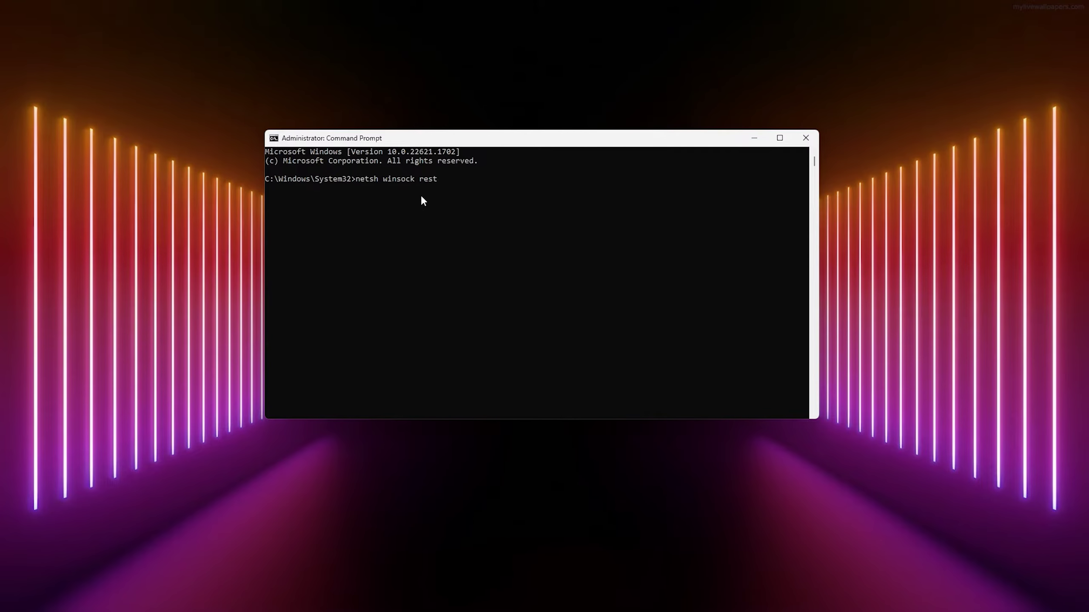
pyautogui.press('Return')
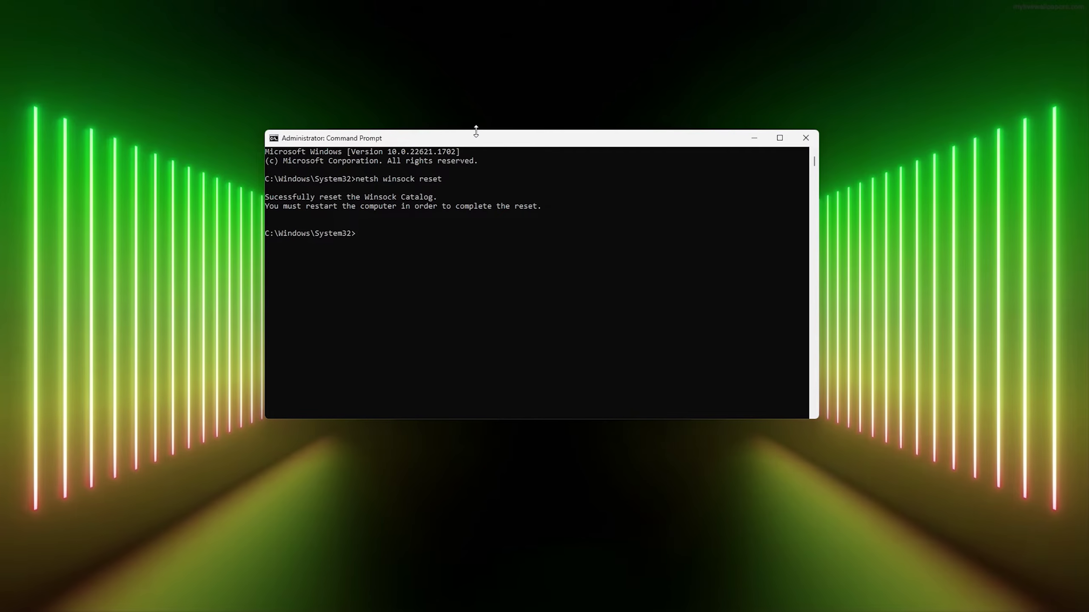
pyautogui.moveTo(481, 148); pyautogui.dragTo(479, 174)
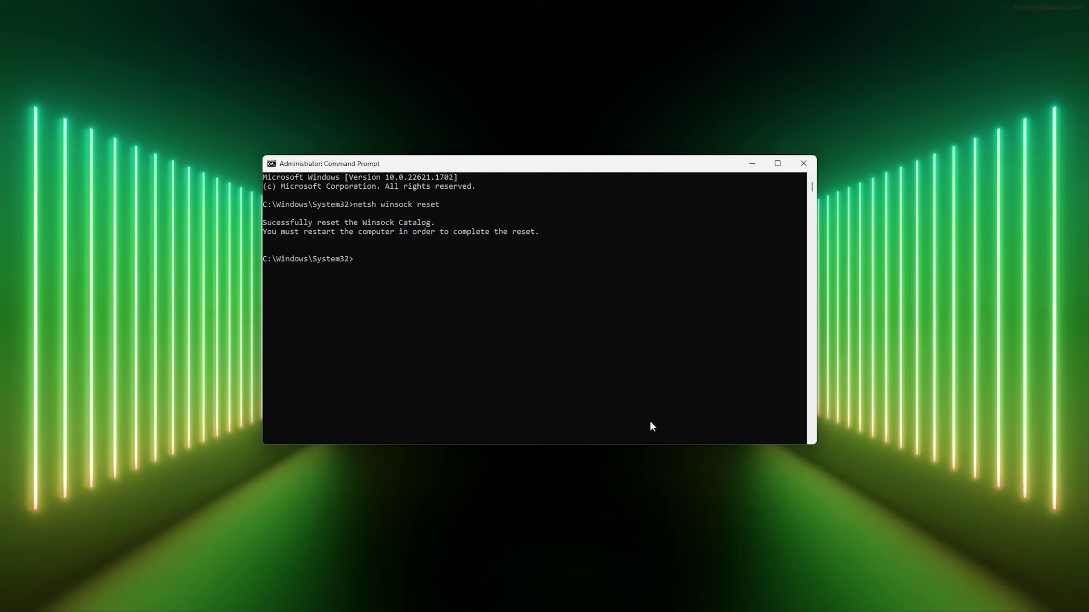
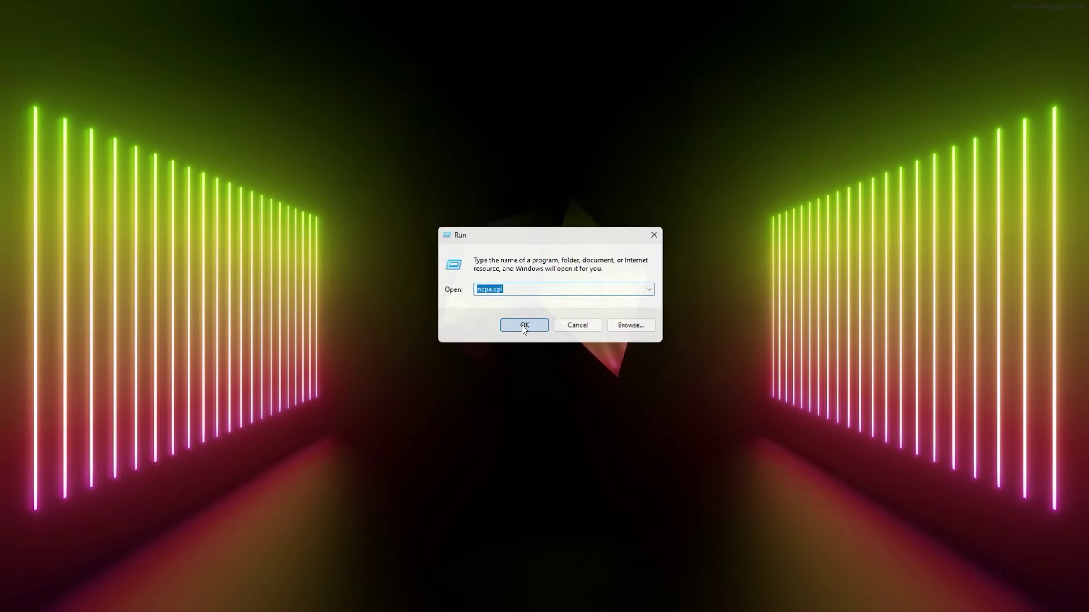
# Step: Launch Network Connections with ncpa.cpl and open the properties of the Wi-Fi connection
pyautogui.click(522, 325)
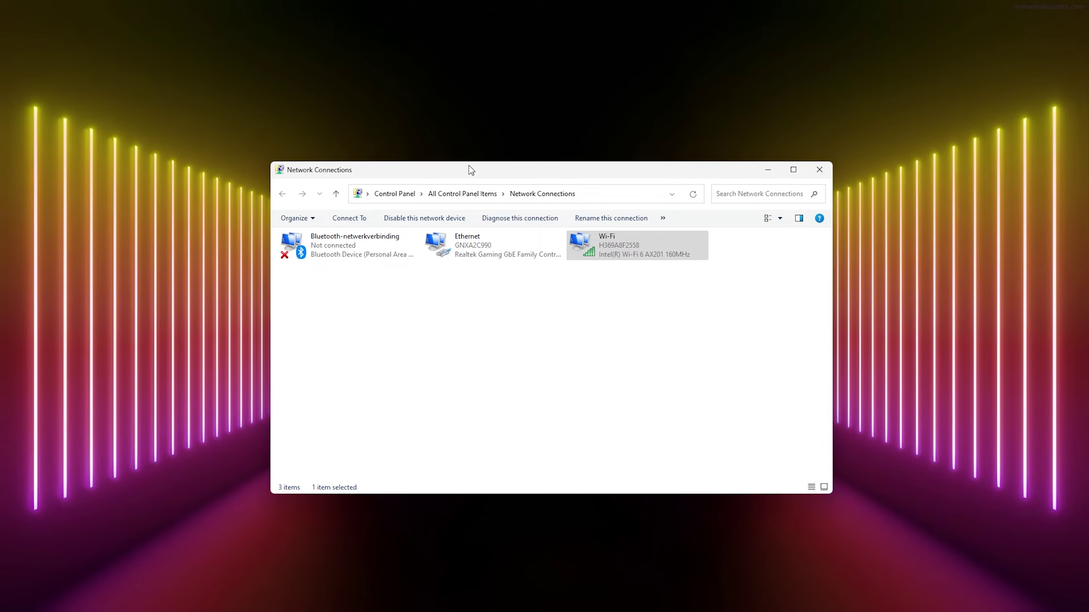
pyautogui.moveTo(469, 165); pyautogui.dragTo(463, 154)
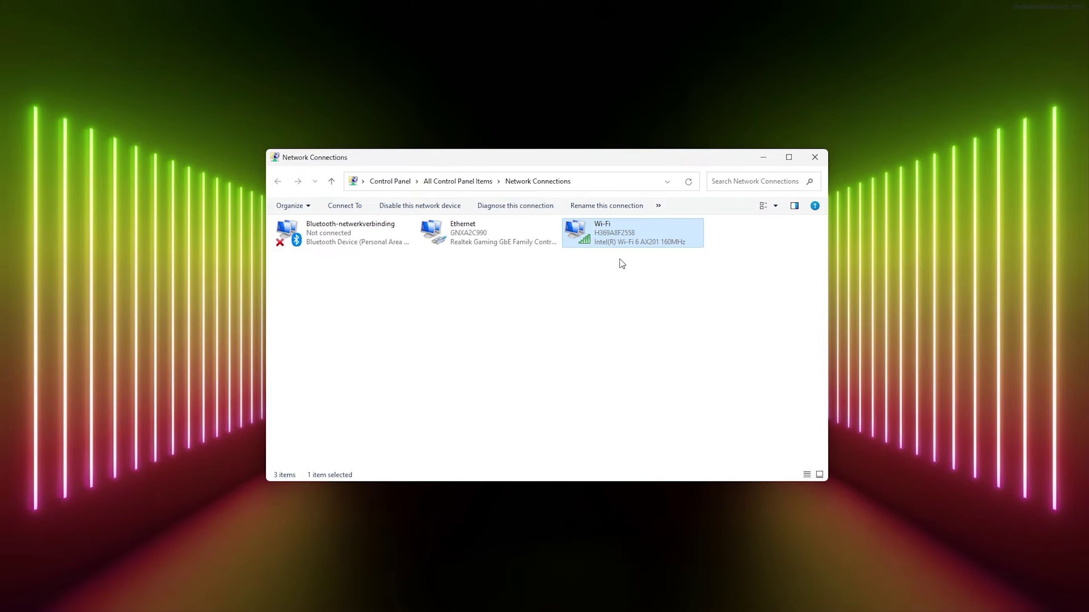
pyautogui.rightClick(609, 230)
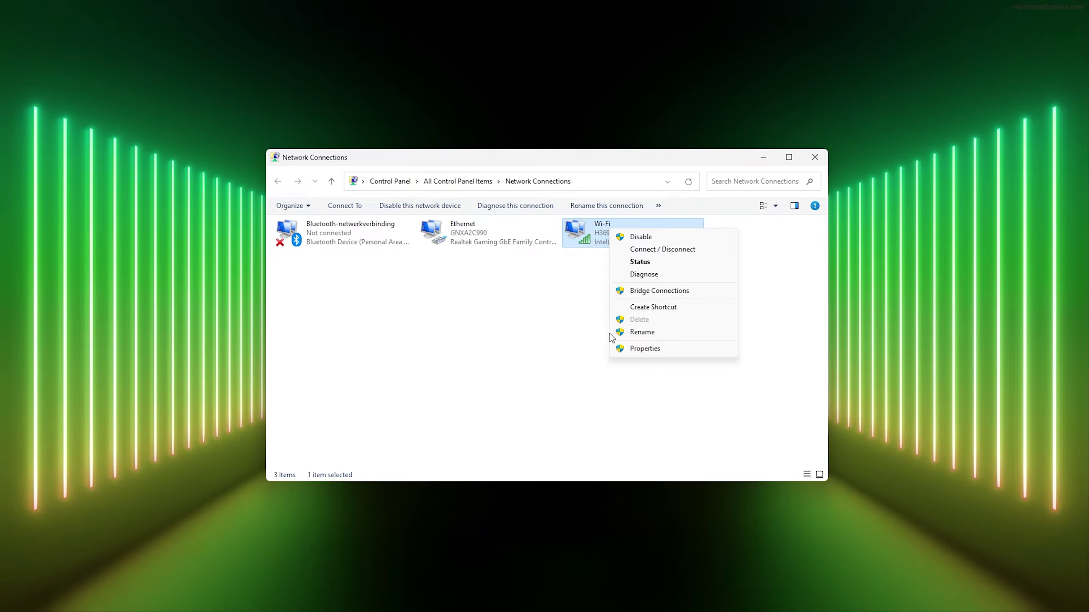
pyautogui.click(645, 350)
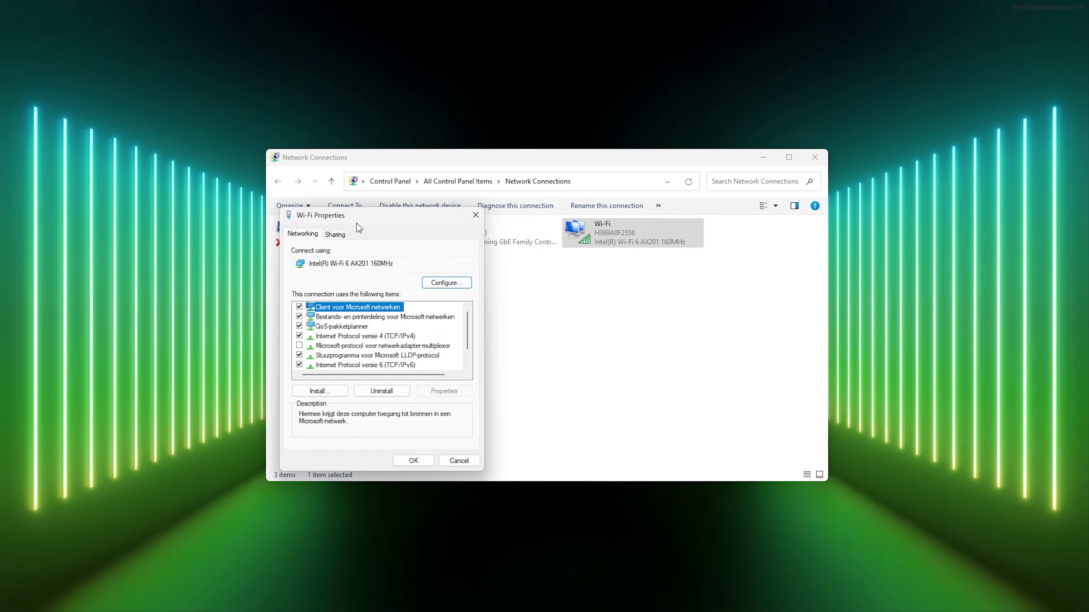
pyautogui.moveTo(347, 214); pyautogui.dragTo(529, 187)
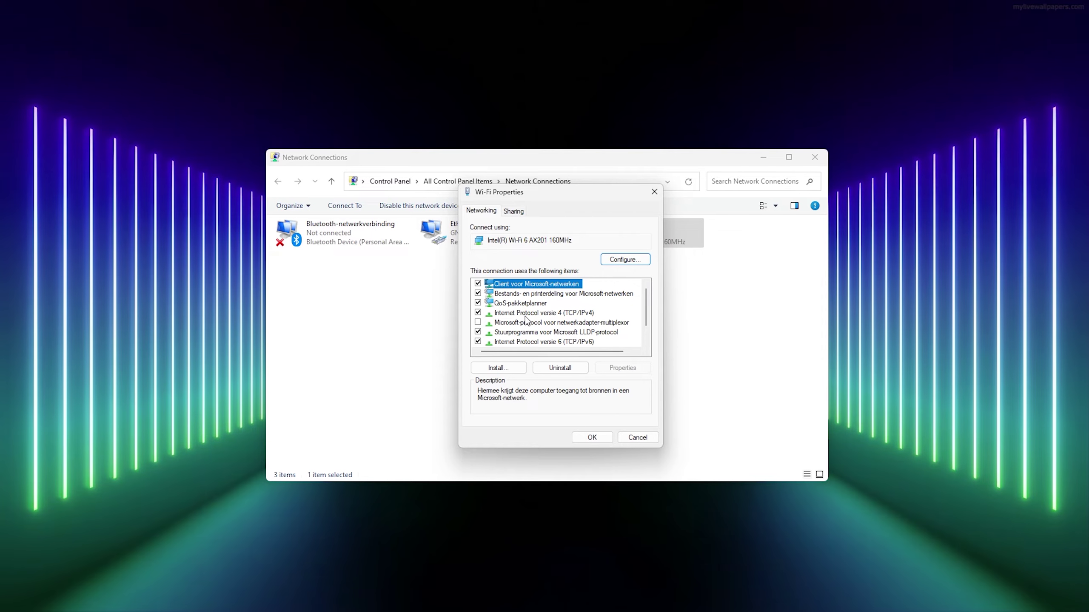
# Step: Open the properties of Internet Protocol version 4 (TCP/IPv4) for the Wi-Fi connection
pyautogui.click(548, 314)
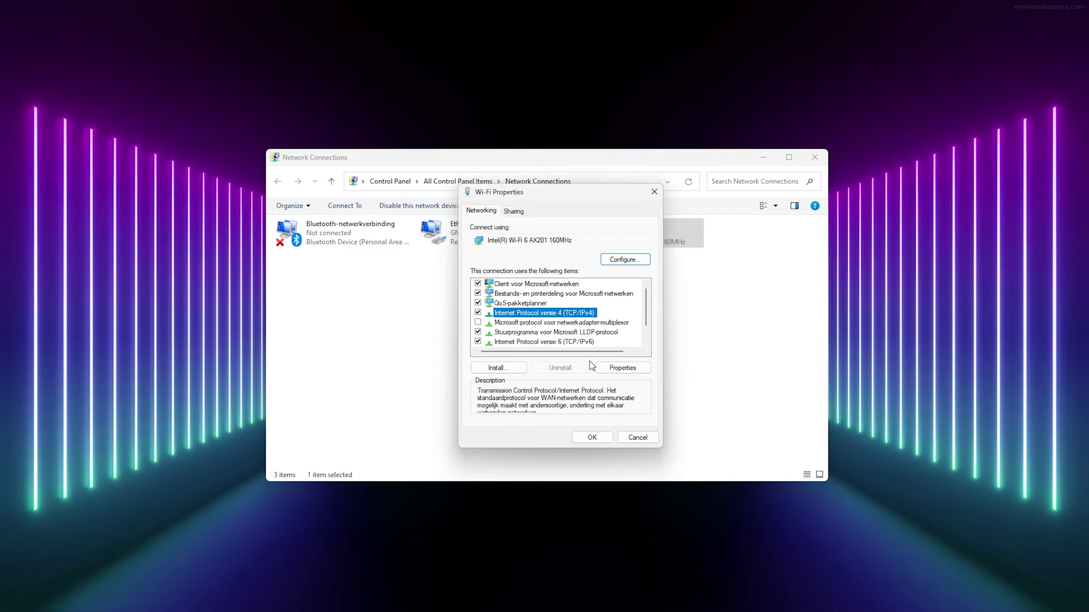
pyautogui.click(627, 370)
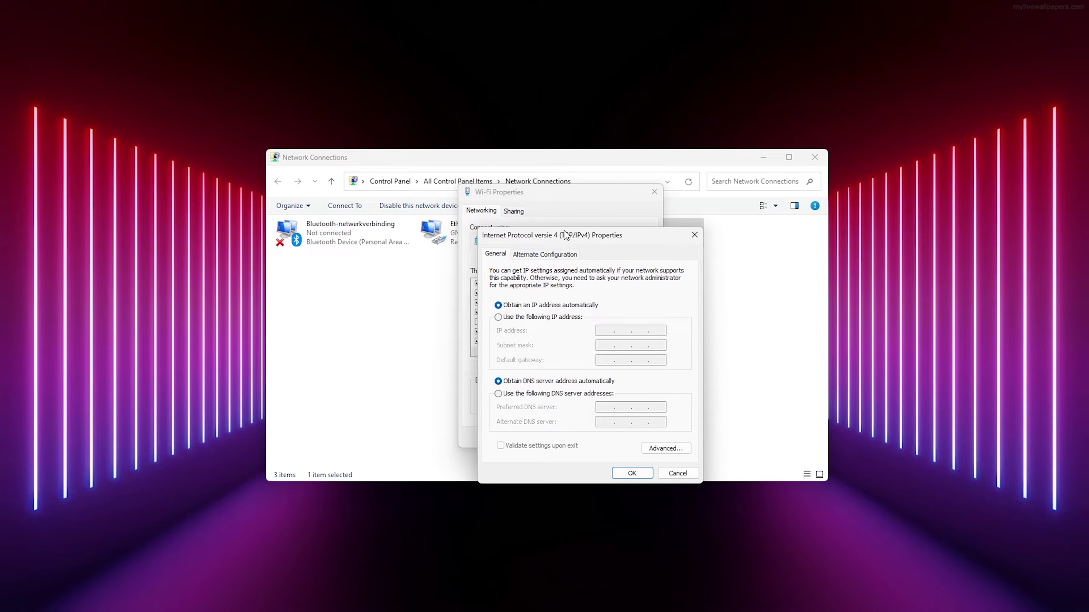
pyautogui.moveTo(565, 235); pyautogui.dragTo(515, 191)
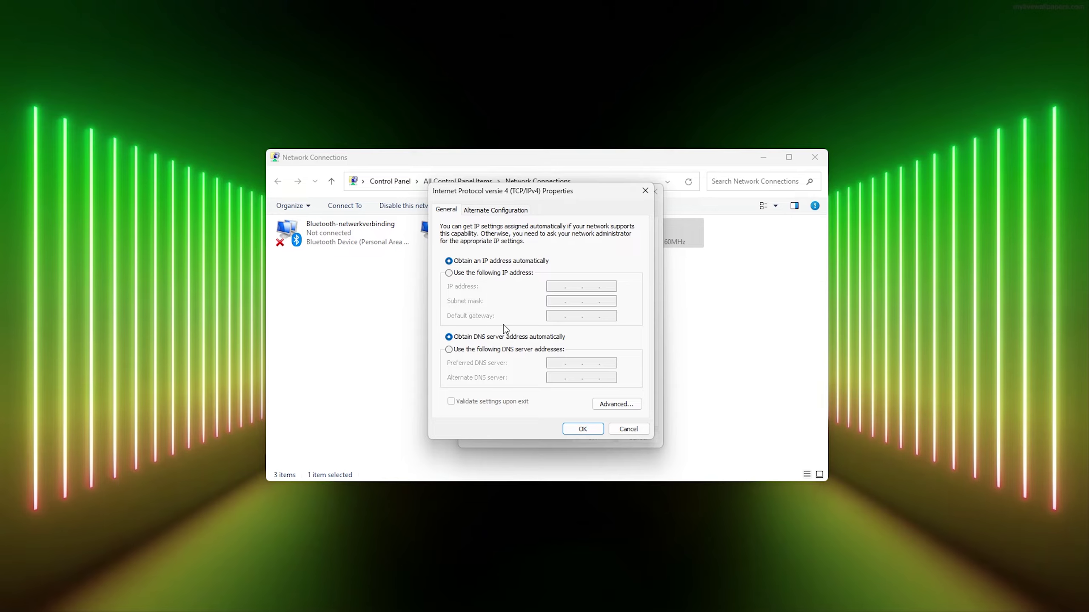
# Step: Switch the IPv4 settings to manual DNS server addresses and set the preferred DNS server to 8.8.8.8
pyautogui.click(461, 351)
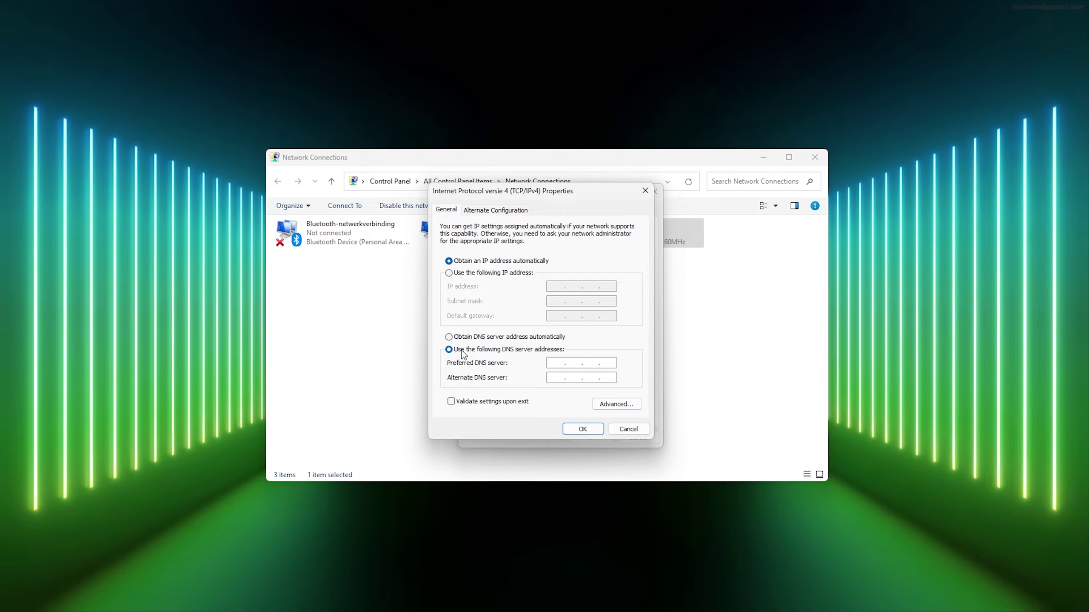
pyautogui.click(563, 363)
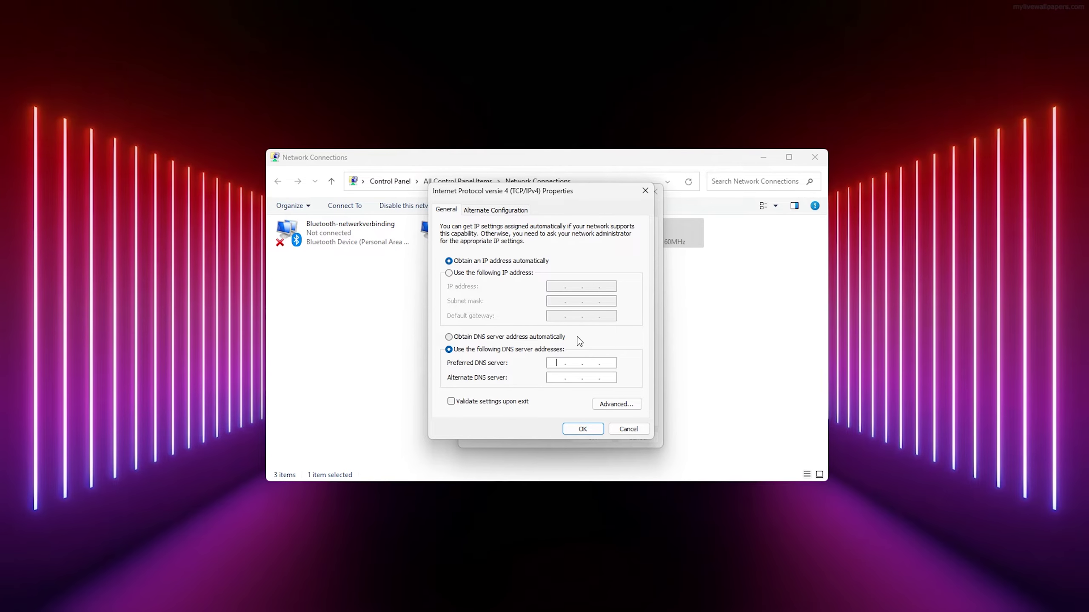
pyautogui.write('8.8.8.8')
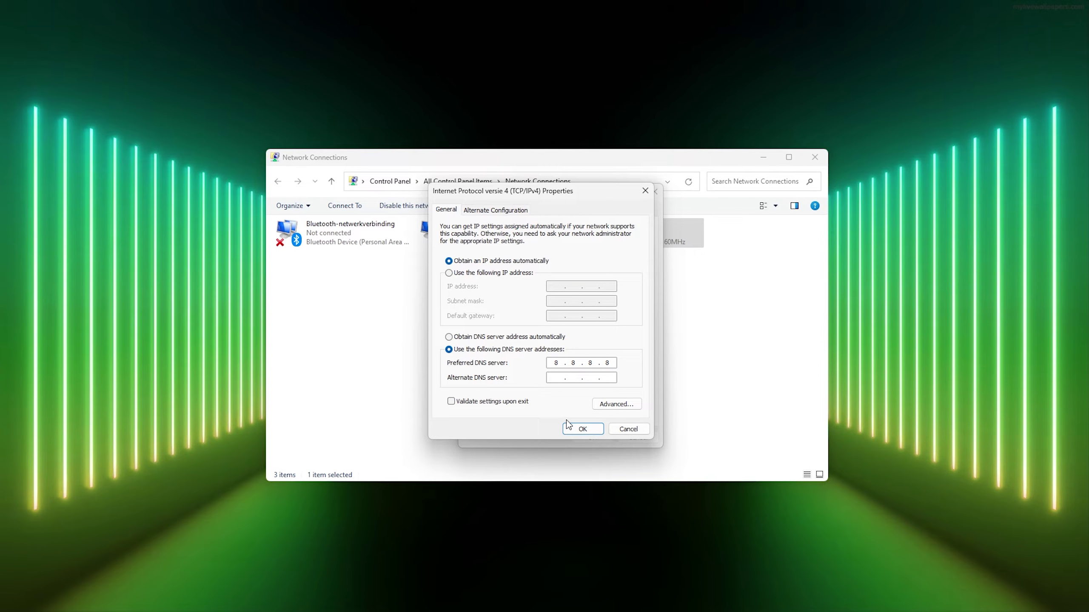
# Step: Set the alternate DNS server to 8.8.4.4 and accept the IPv4 and Wi-Fi properties
pyautogui.press('Tab')
pyautogui.write('8.8.7')
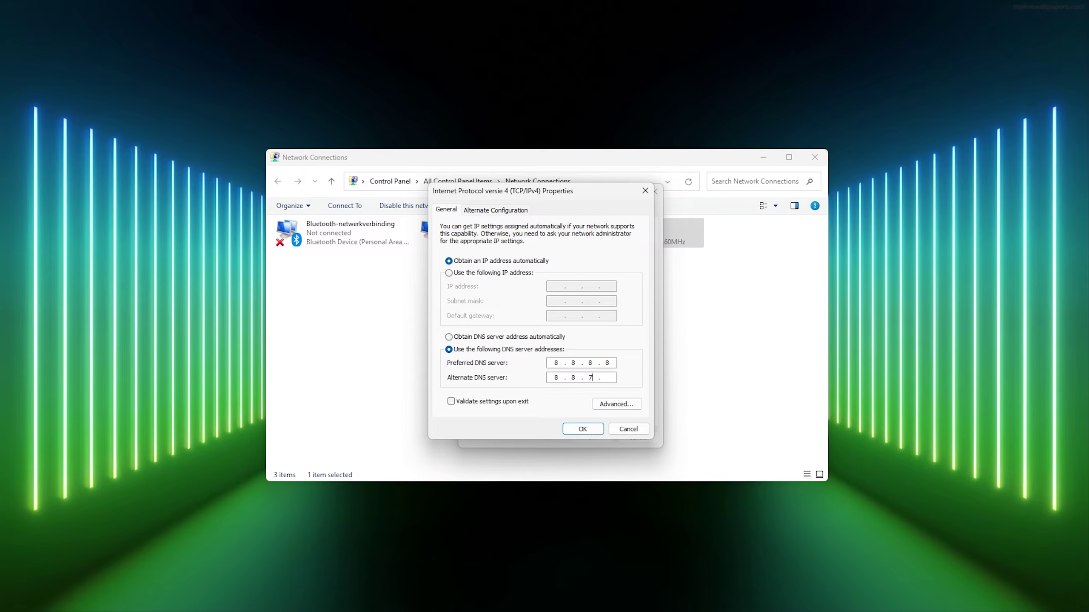
pyautogui.press('BackSpace')
pyautogui.write('4.4')
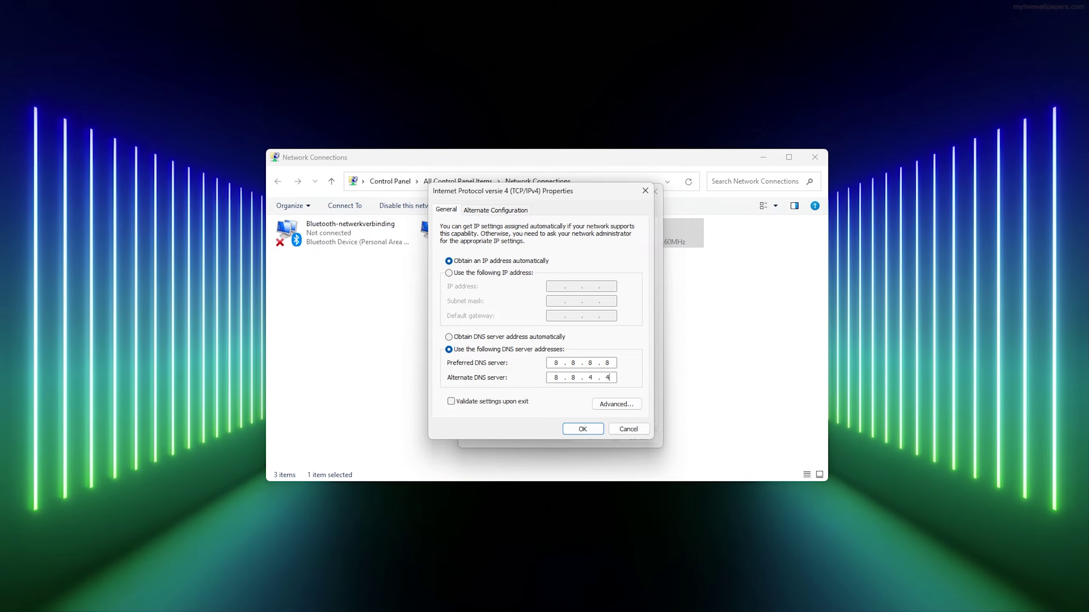
pyautogui.click(584, 429)
pyautogui.click(589, 435)
pyautogui.click(579, 339)
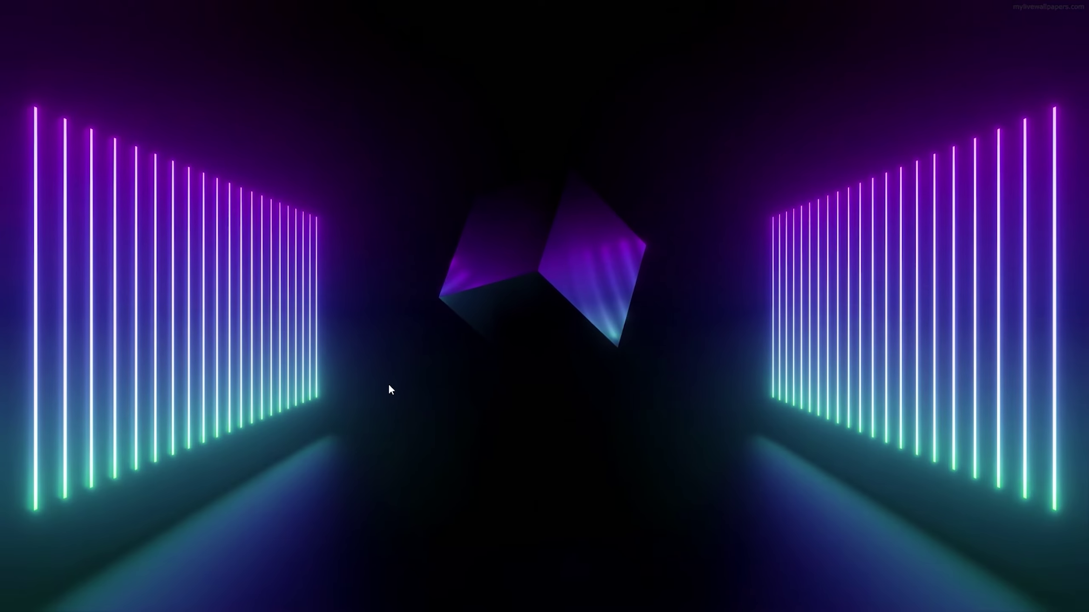
# Step: Open Device Manager, move its window towards the middle of the desktop and expand the Network adapters category
pyautogui.moveTo(424, 609)
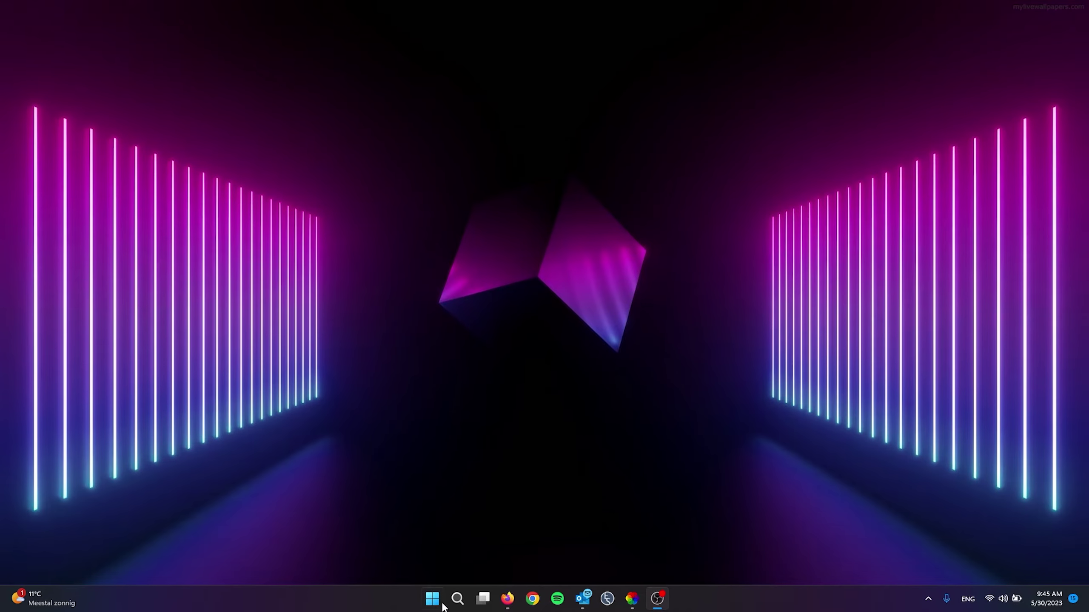
pyautogui.rightClick(431, 607)
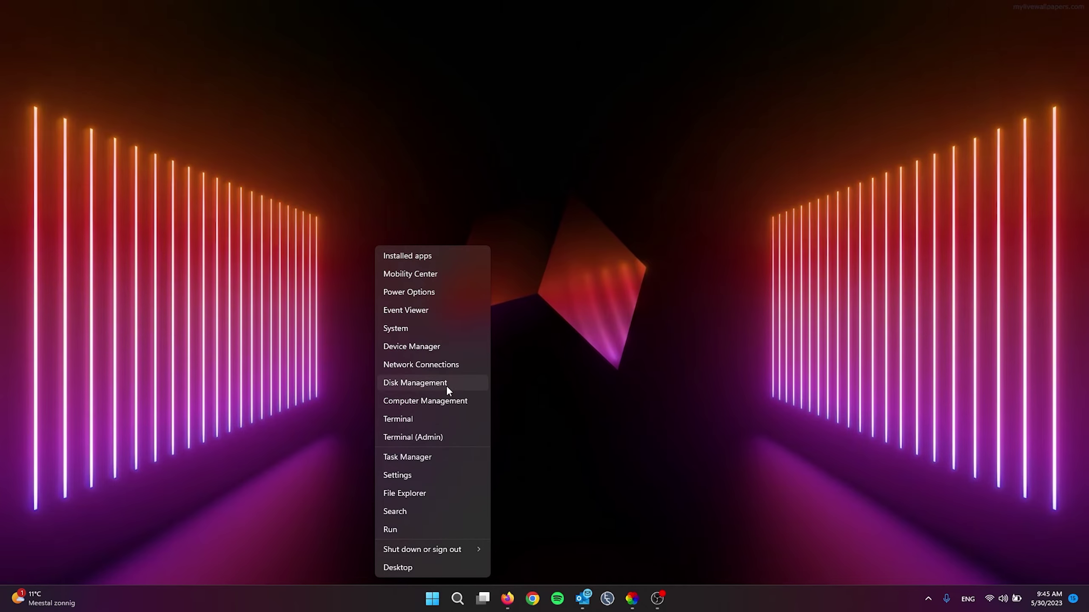
pyautogui.click(441, 348)
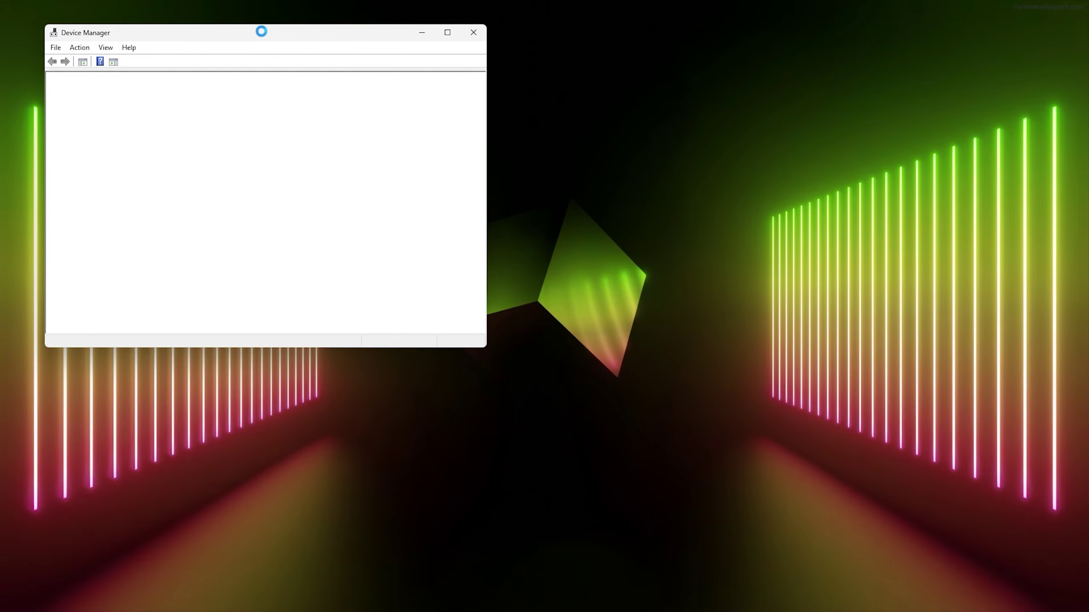
pyautogui.moveTo(248, 32); pyautogui.dragTo(492, 99)
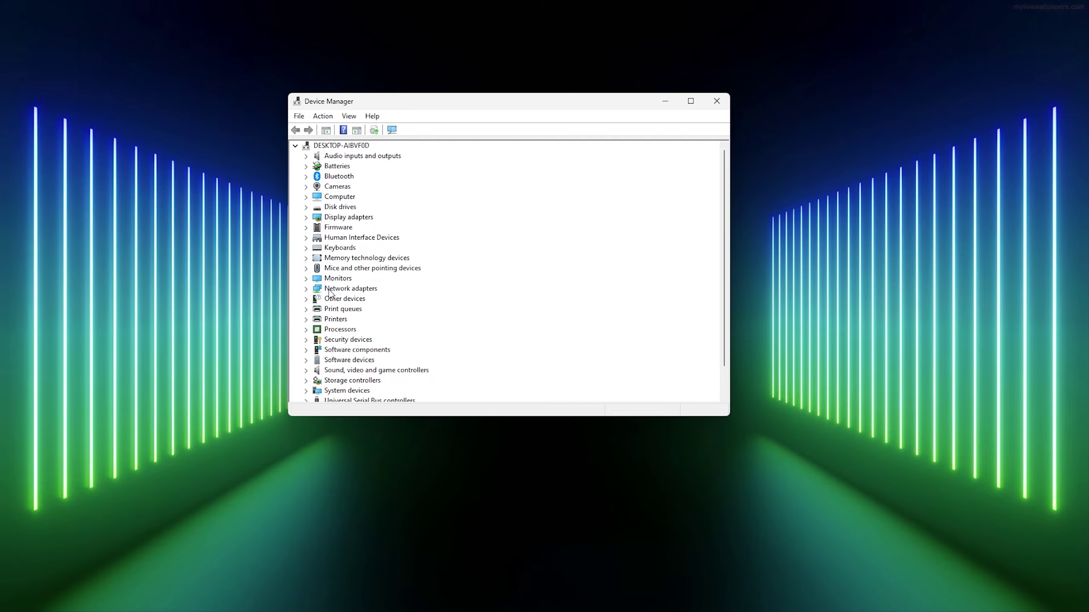
pyautogui.click(306, 289)
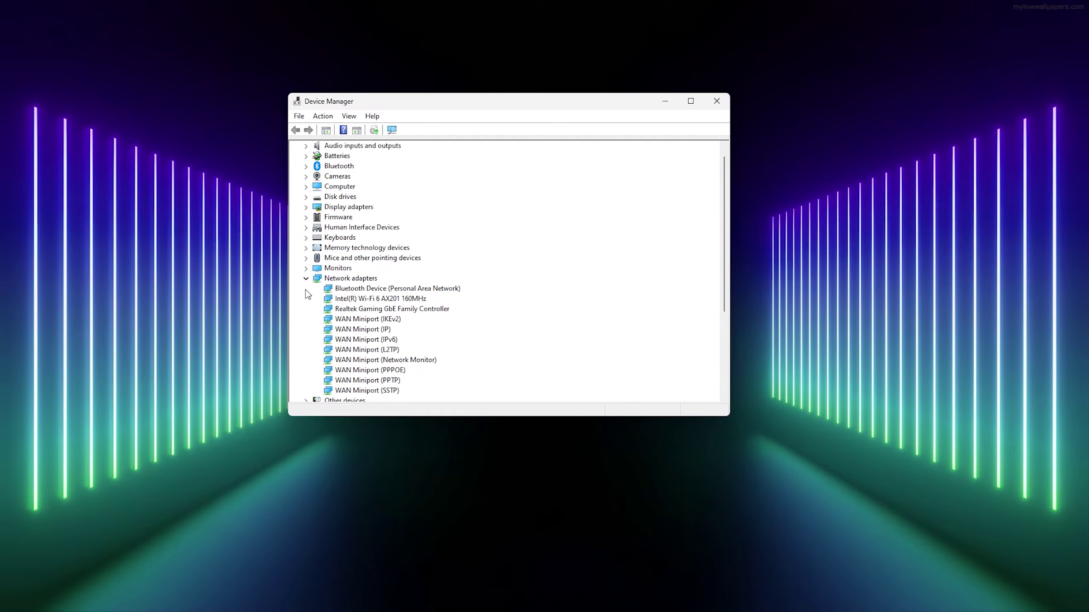
pyautogui.scroll(-1, 318, 286)
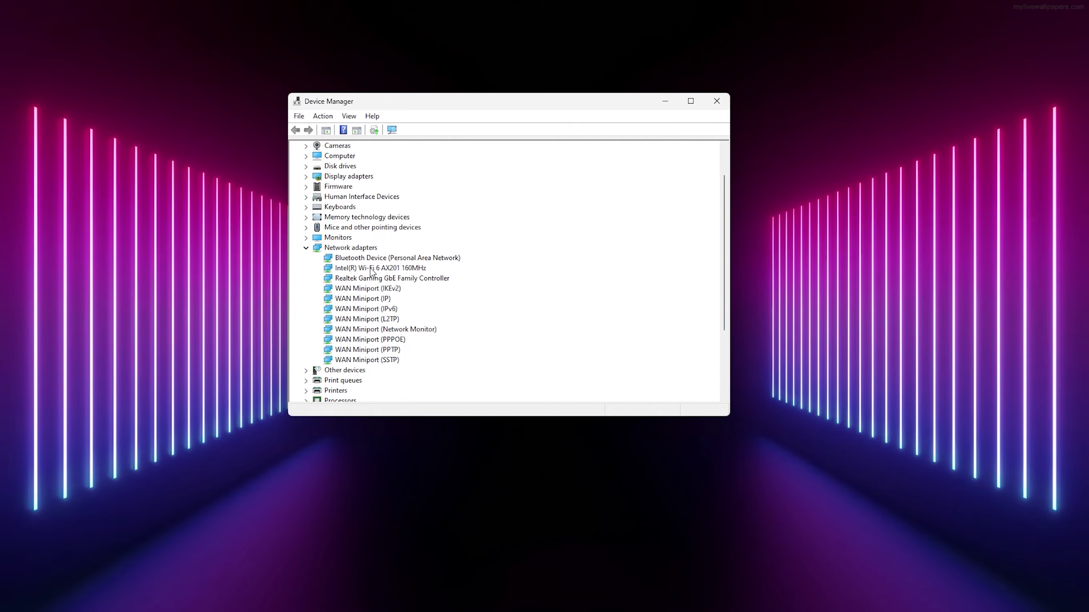
# Step: Run an automatic driver search for the Intel(R) Wi-Fi 6 AX201 160MHz adapter and close the update wizard
pyautogui.click(348, 269)
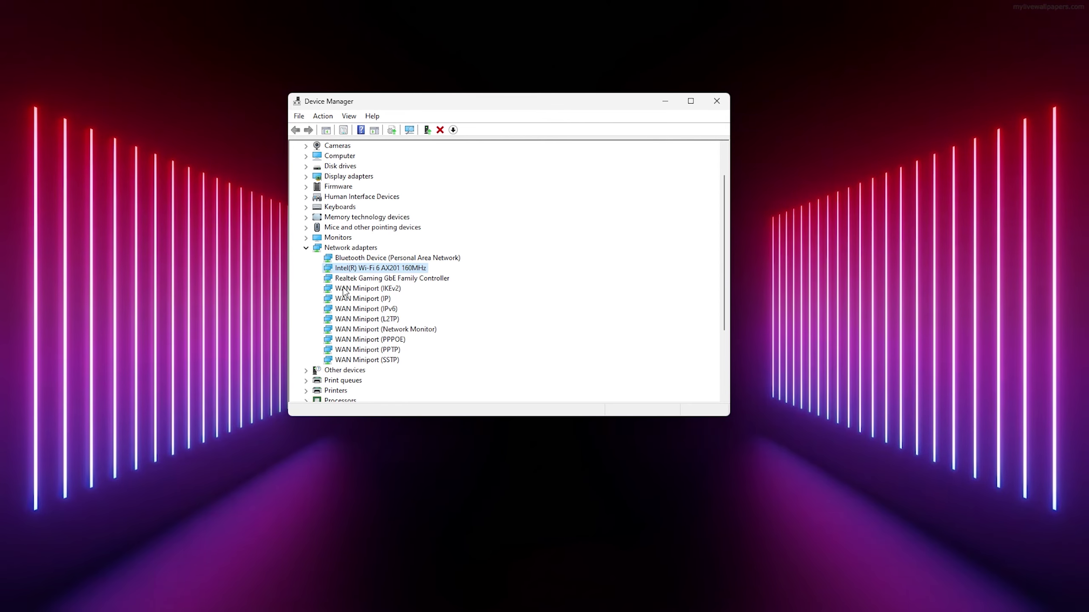
pyautogui.rightClick(381, 269)
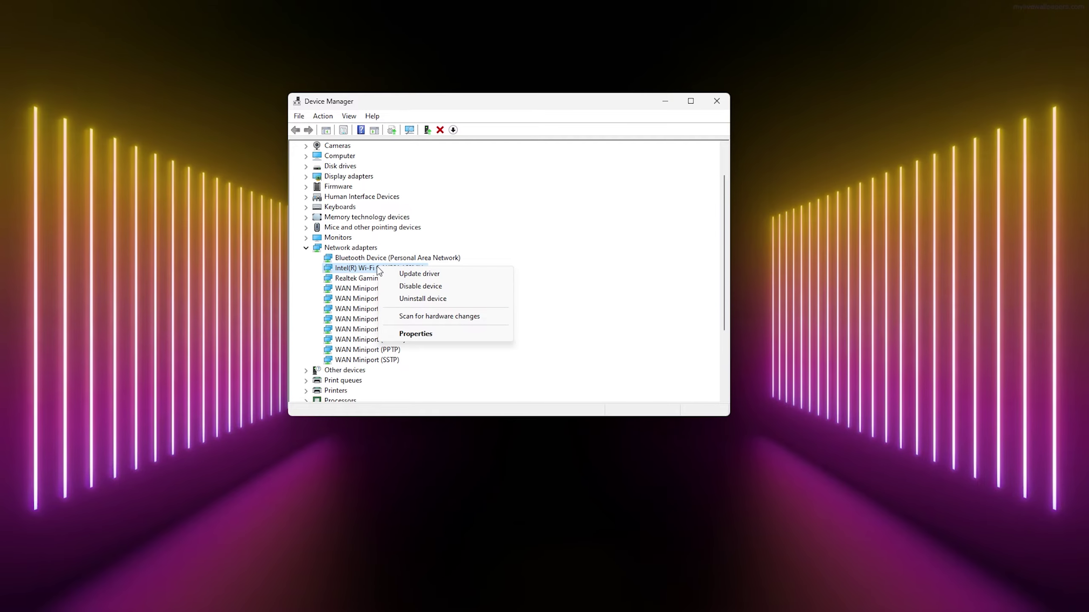
pyautogui.click(411, 276)
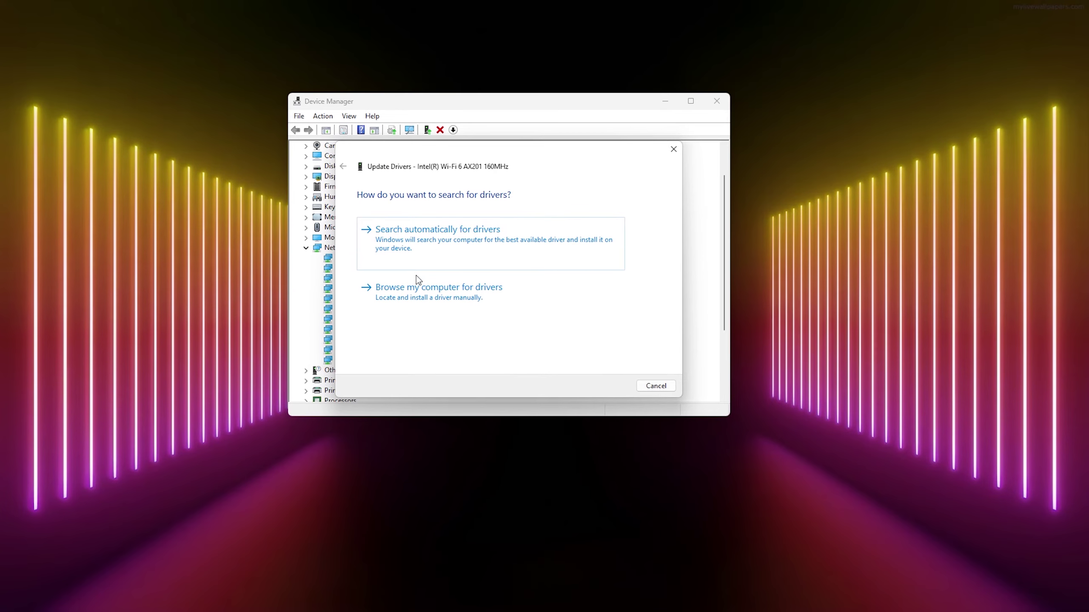
pyautogui.click(485, 243)
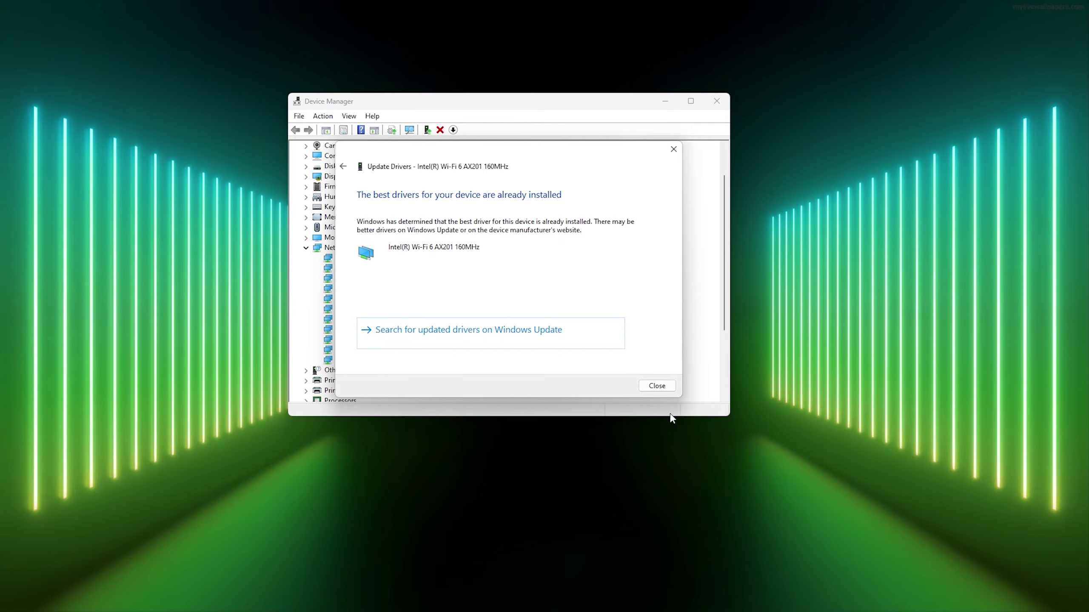
pyautogui.press('Escape')
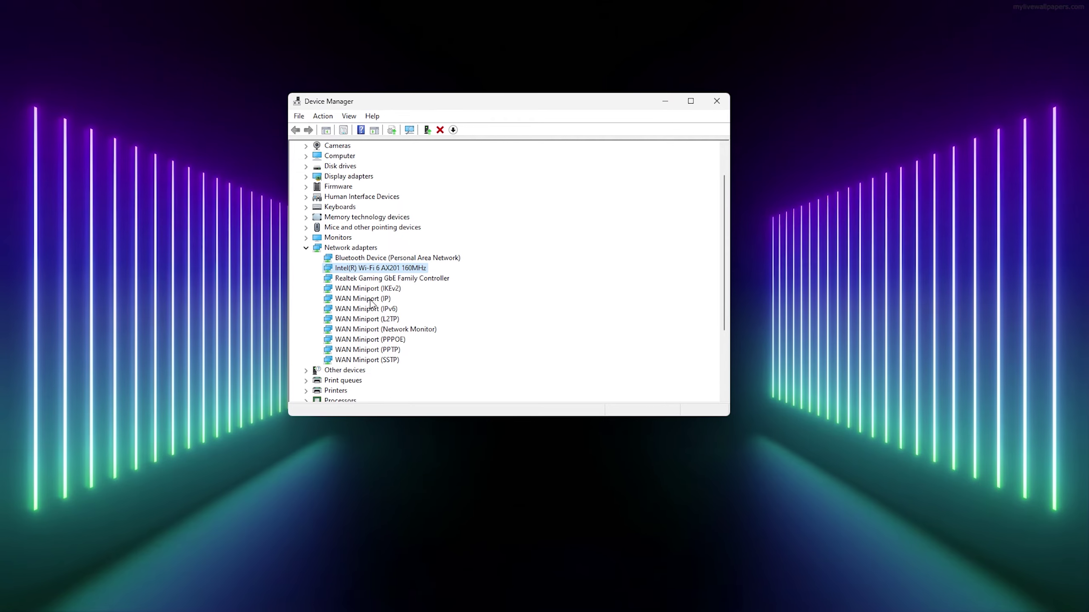
pyautogui.rightClick(380, 270)
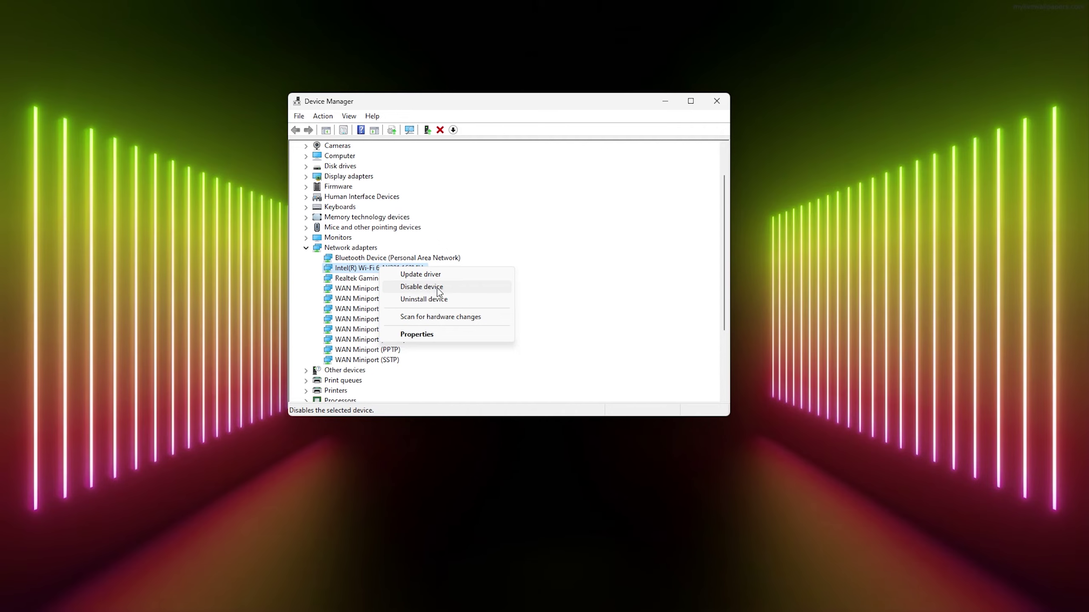
pyautogui.click(594, 296)
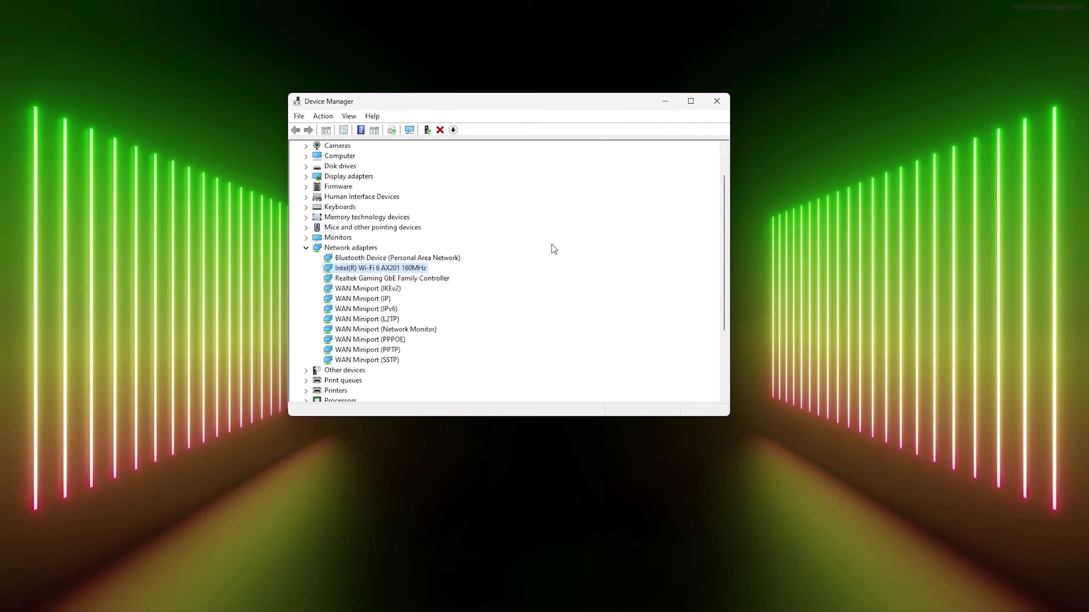
pyautogui.rightClick(371, 266)
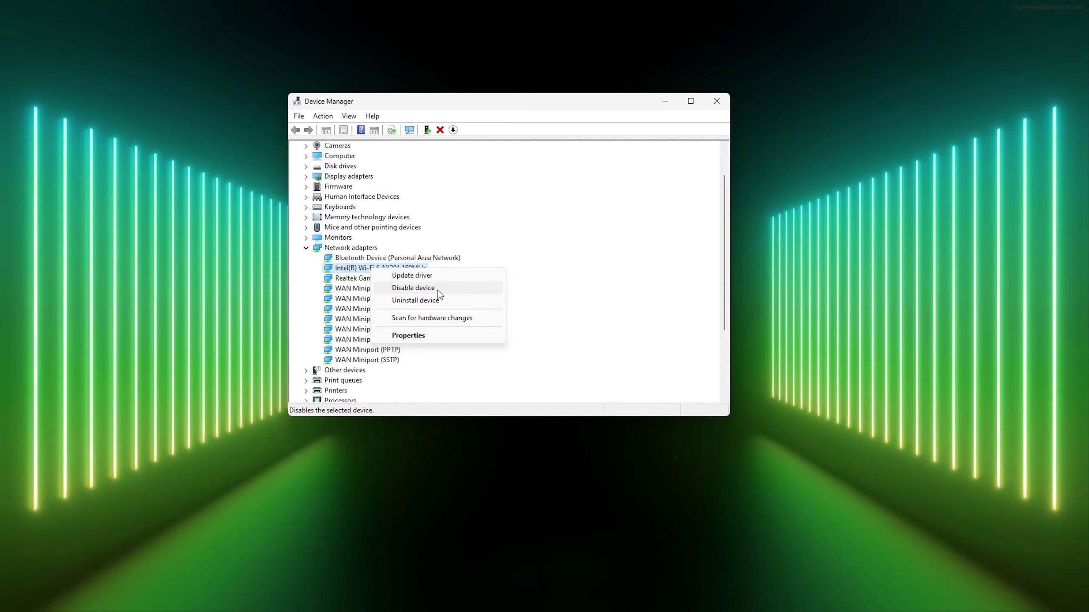
pyautogui.click(473, 243)
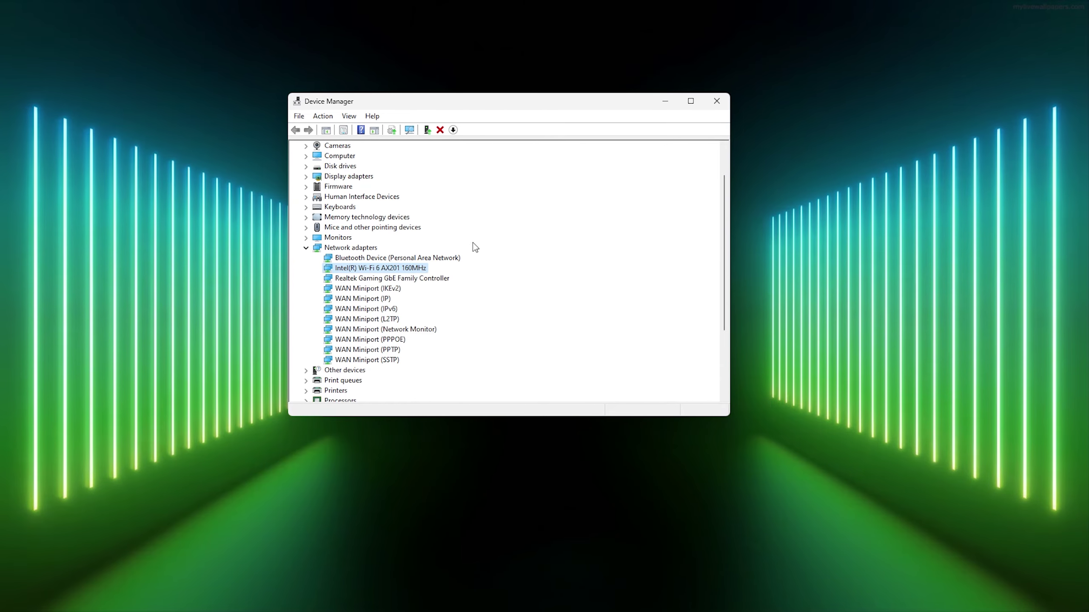
# Step: Update the Intel(R) Wi-Fi 6 AX201 160MHz driver manually by searching the Documents folder, including subfolders
pyautogui.rightClick(365, 269)
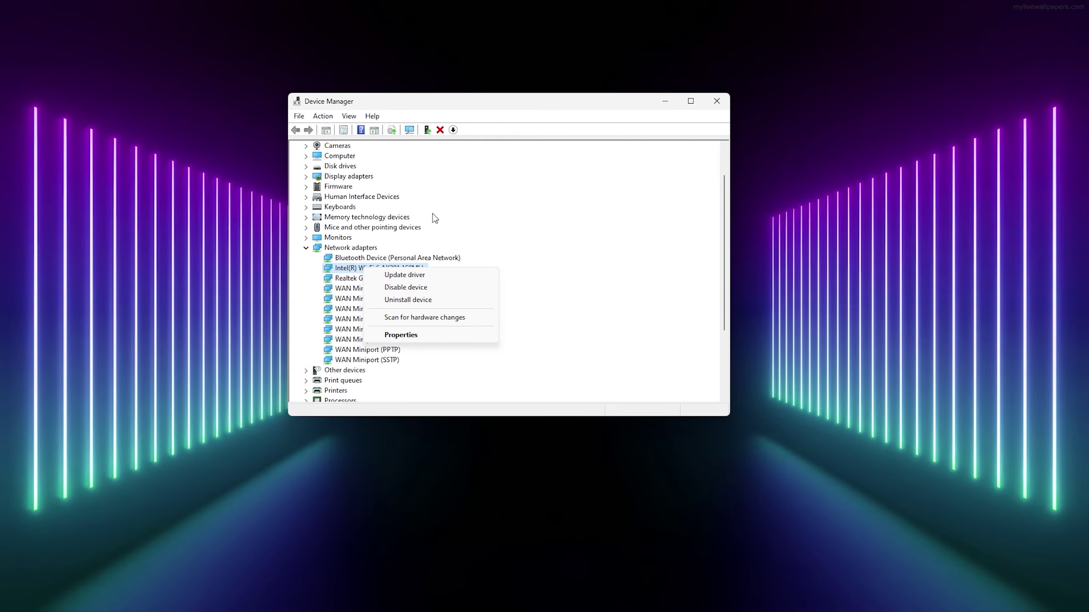
pyautogui.click(395, 277)
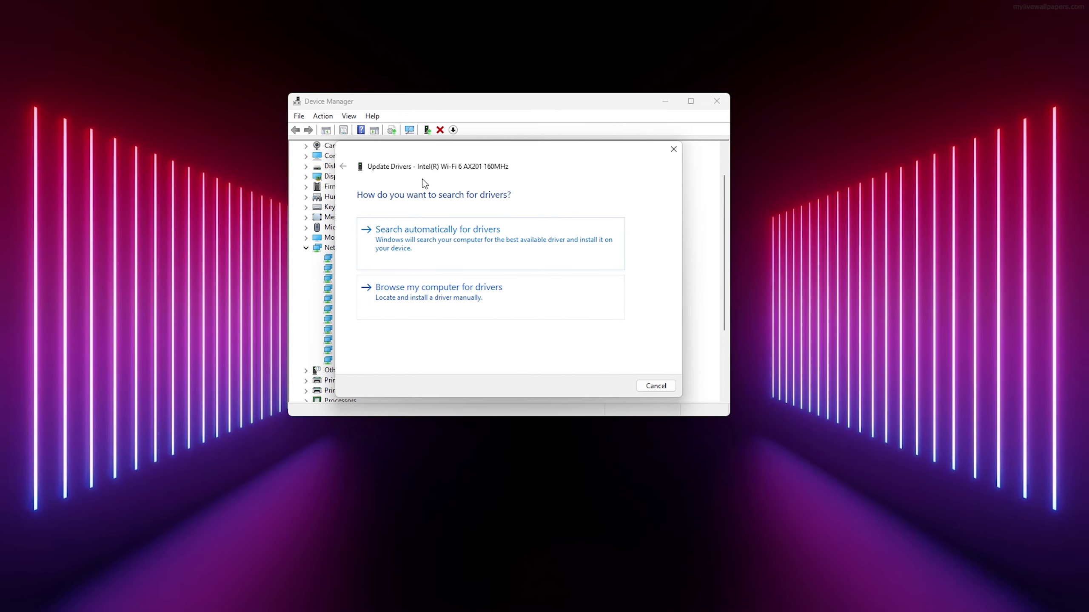
pyautogui.moveTo(429, 151); pyautogui.dragTo(438, 202)
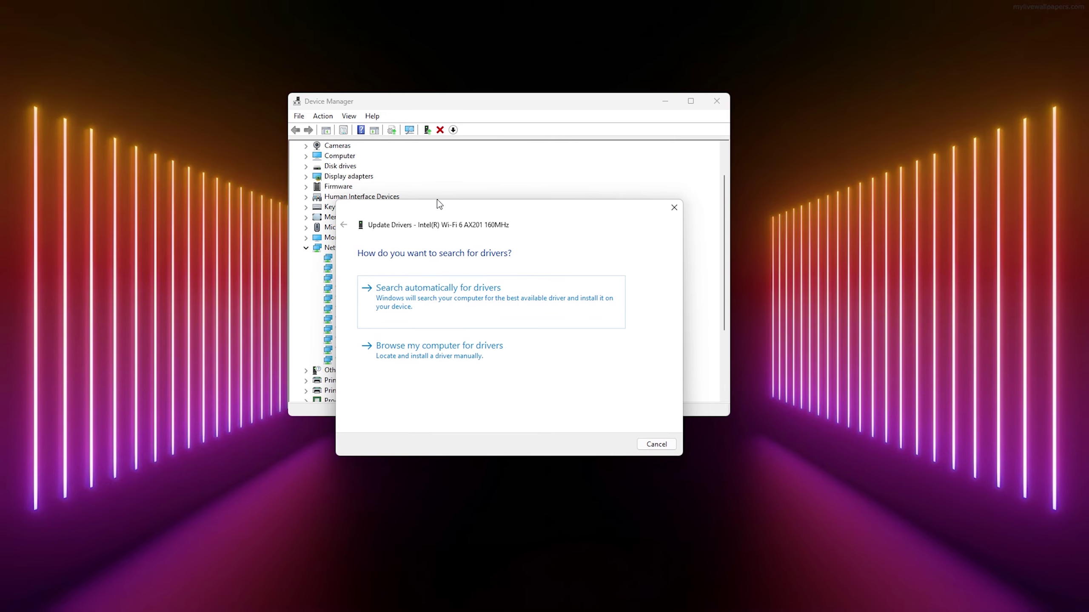
pyautogui.click(410, 356)
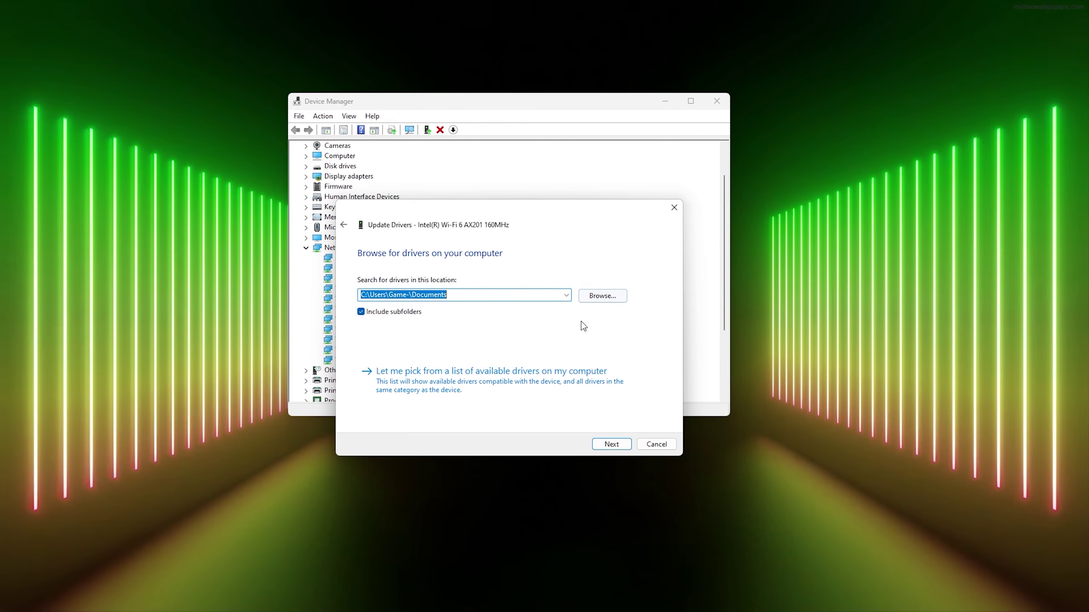
pyautogui.click(611, 444)
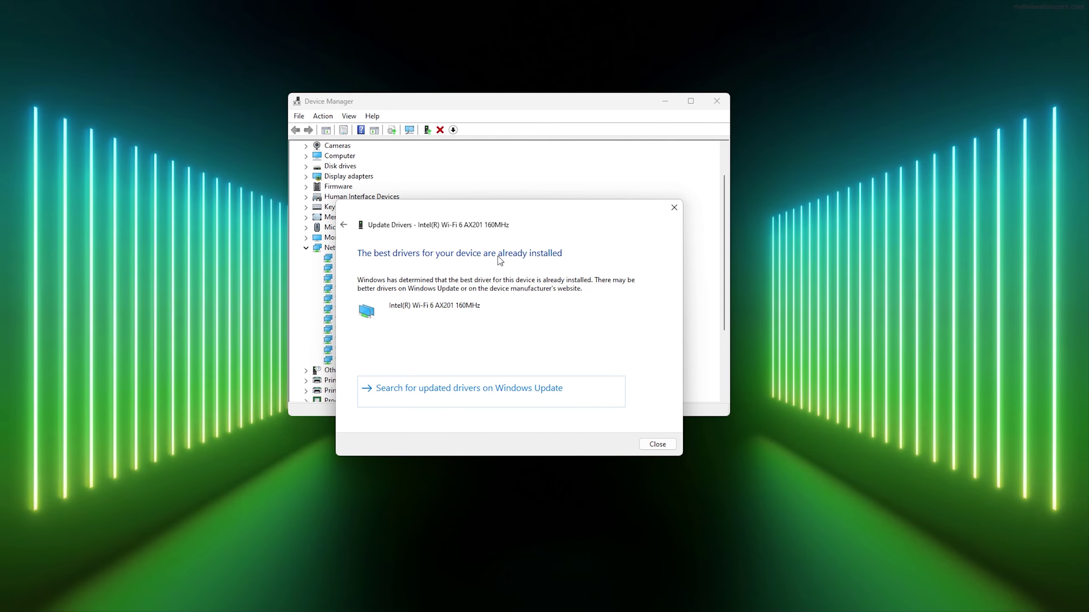
# Step: Return to the manual driver search, install the first Intel(R) Wi-Fi 6 AX201 160MHz (Intel) driver from the available drivers list and close Device Manager
pyautogui.click(343, 224)
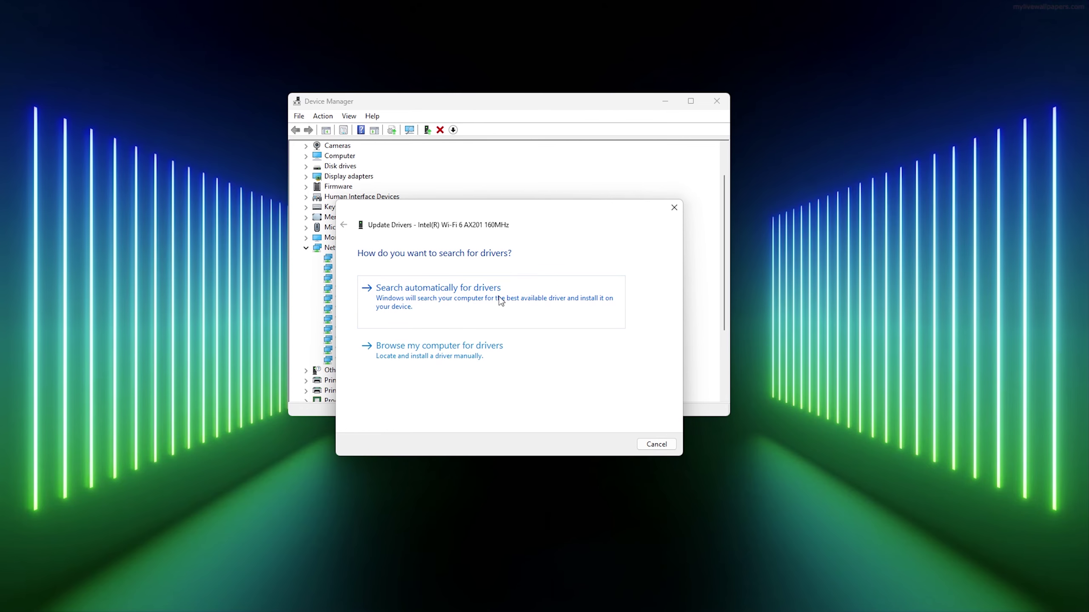
pyautogui.click(410, 353)
pyautogui.click(602, 295)
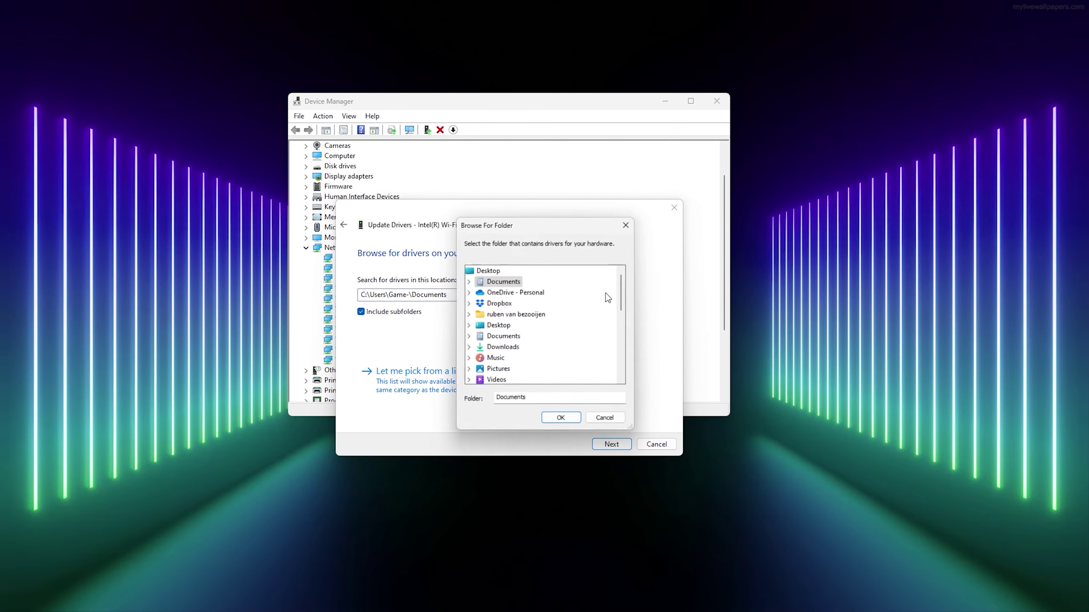
pyautogui.click(632, 229)
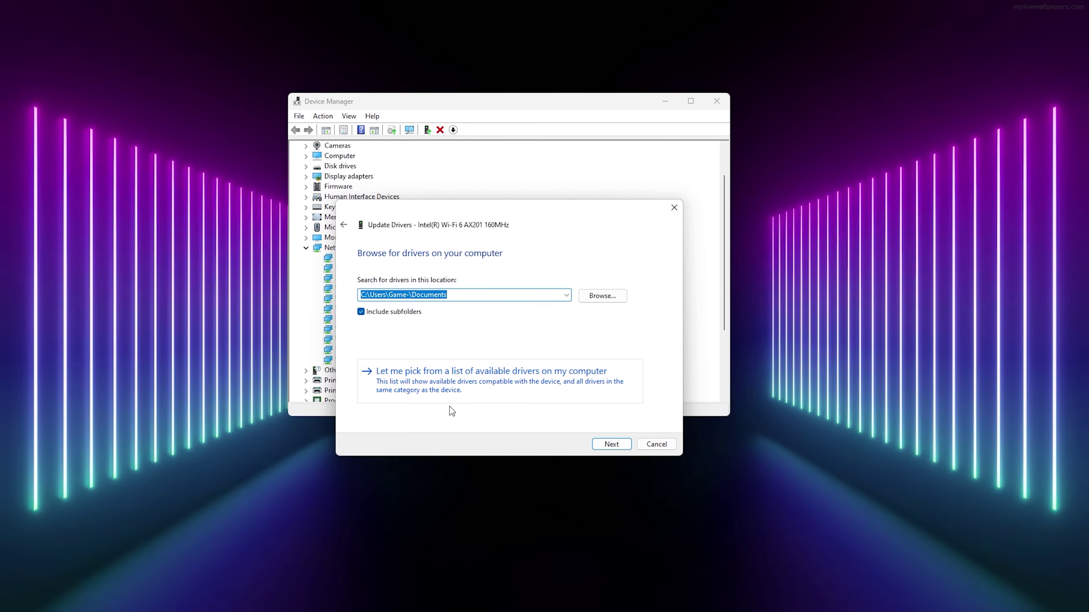
pyautogui.click(491, 377)
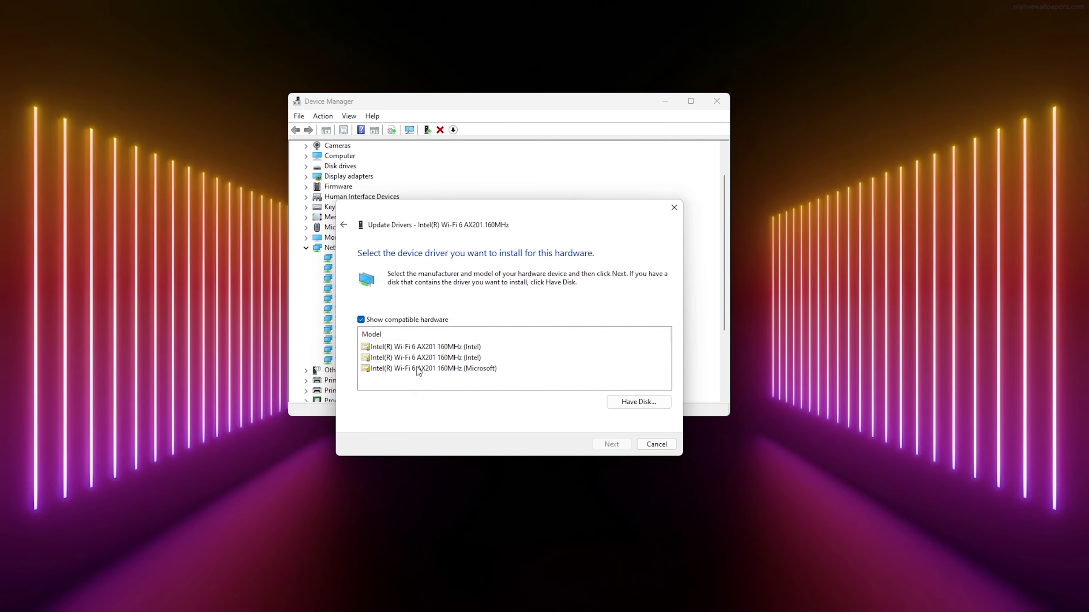
pyautogui.moveTo(492, 223); pyautogui.dragTo(490, 166)
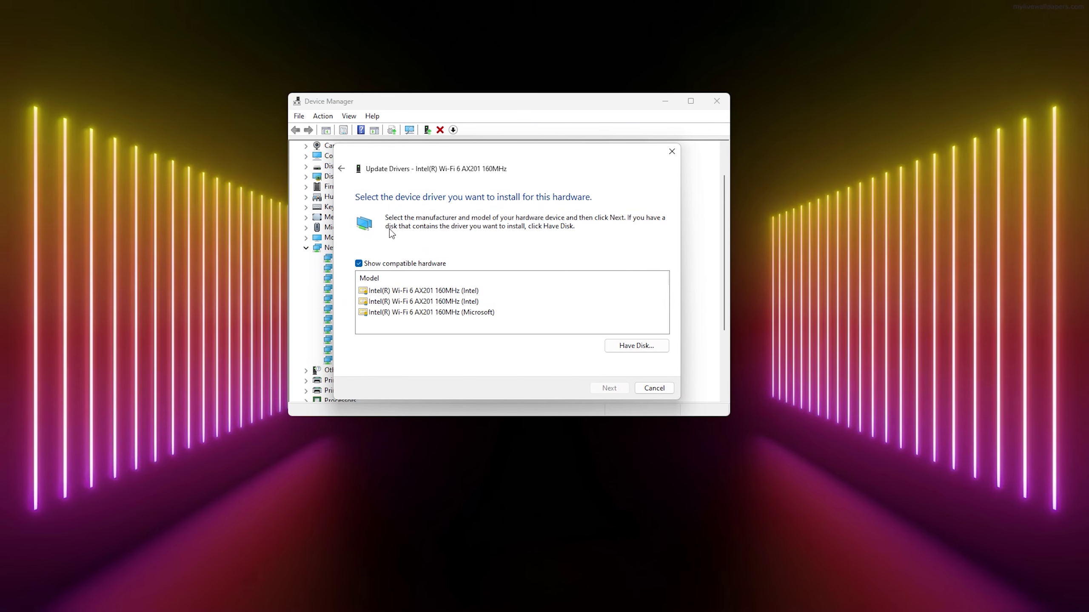
pyautogui.click(439, 292)
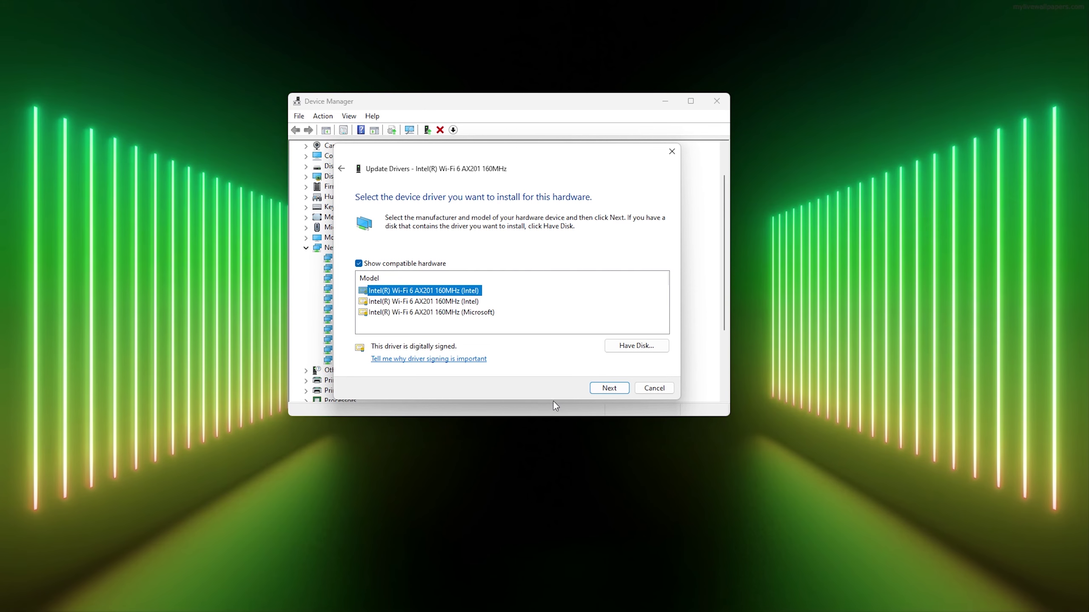
pyautogui.click(608, 389)
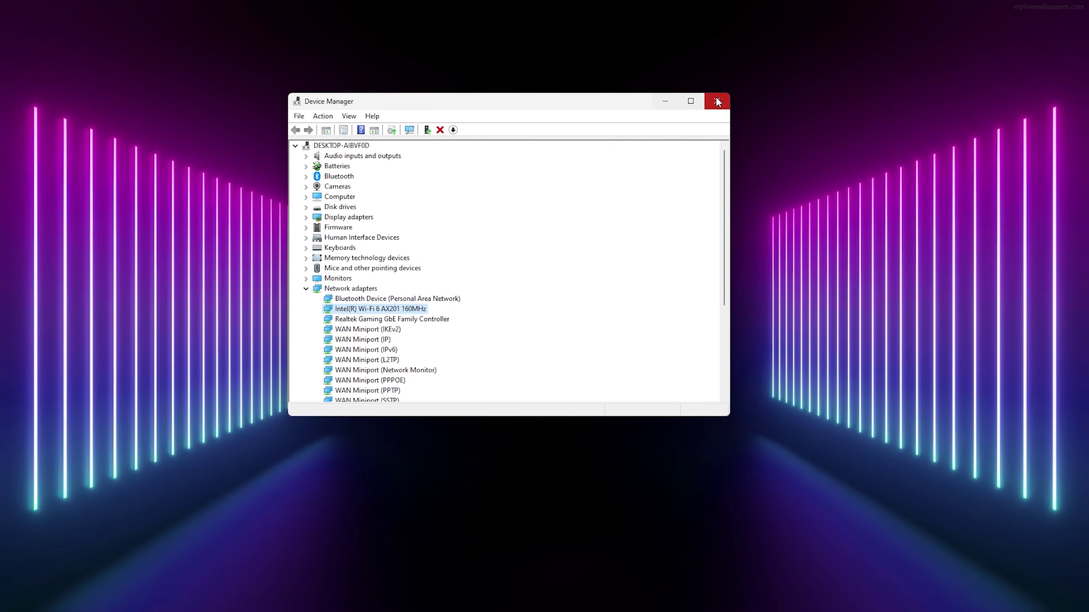
pyautogui.click(721, 97)
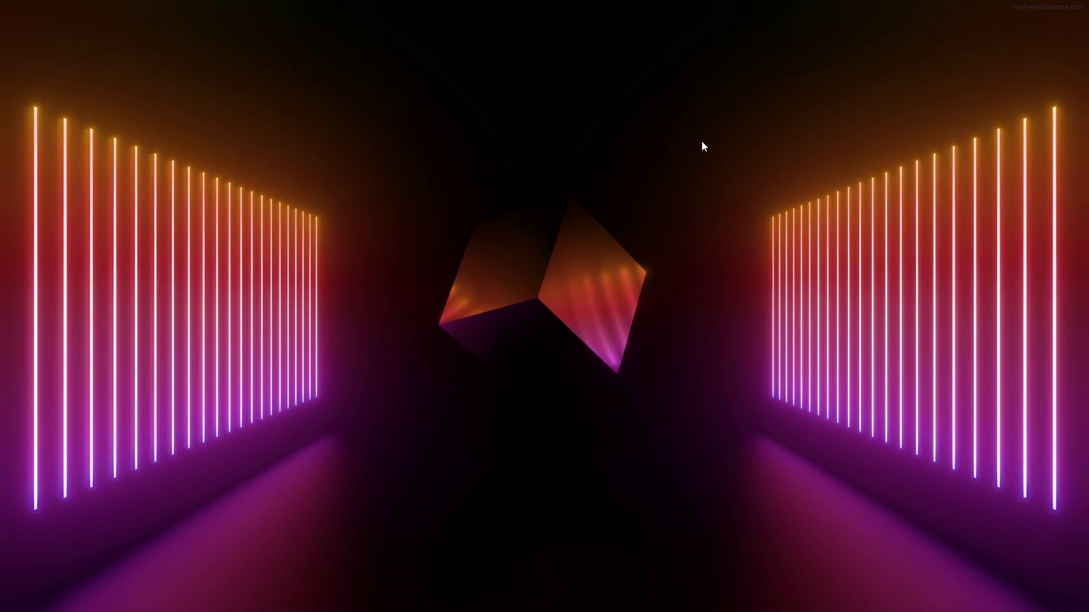
pyautogui.moveTo(728, 121); pyautogui.dragTo(317, 442)
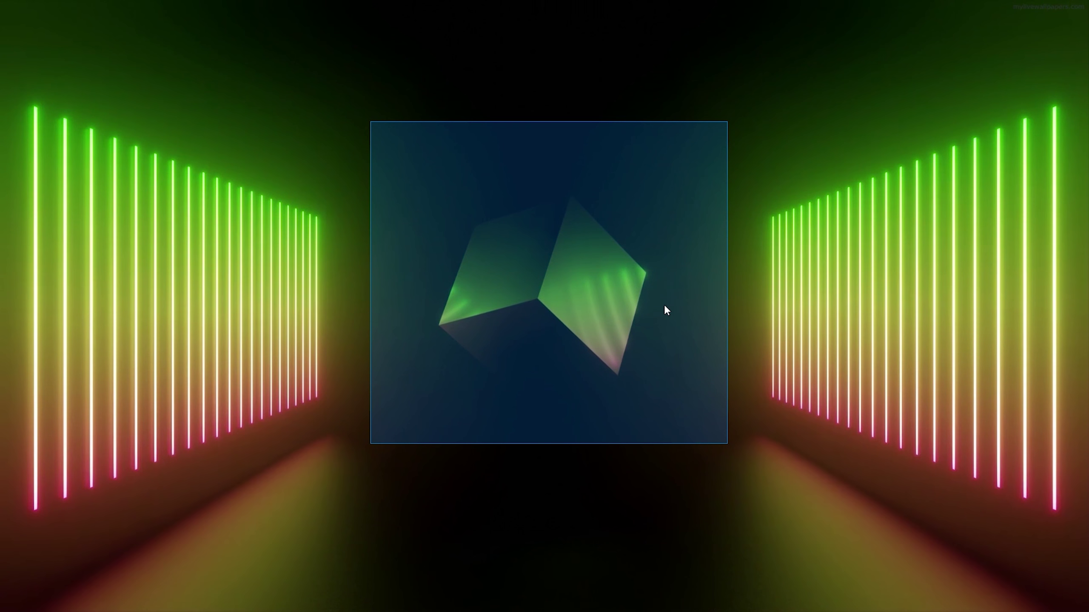
pyautogui.click(646, 295)
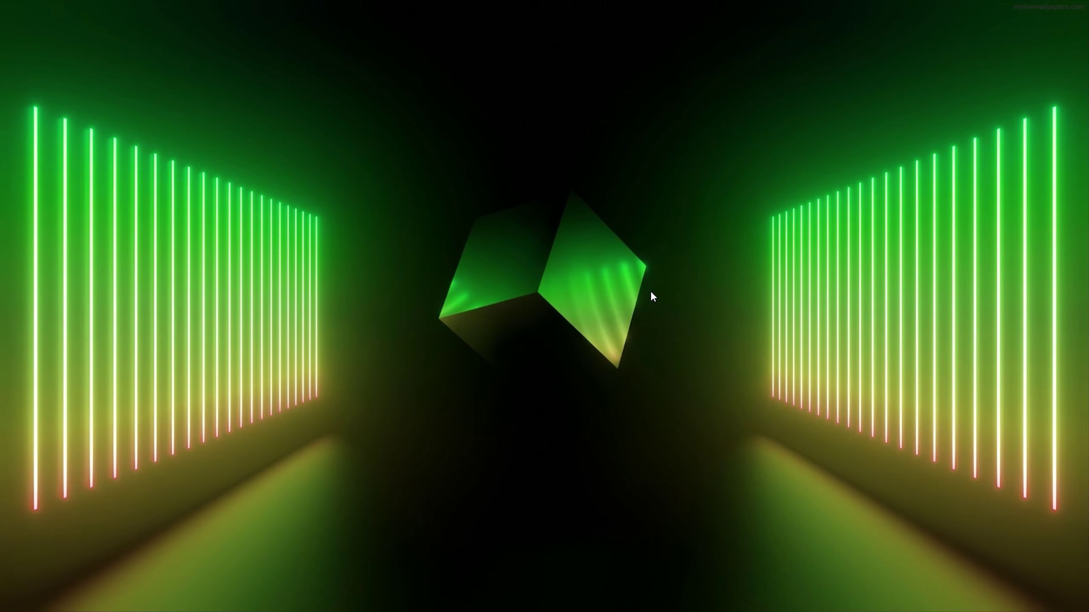